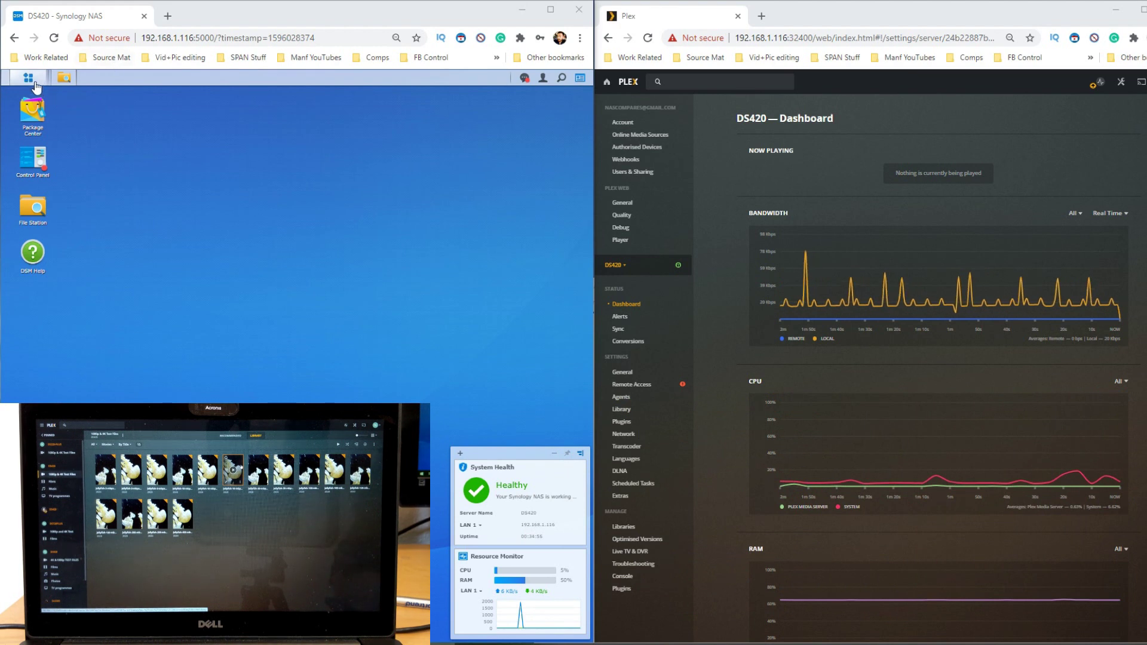
Open Control Panel's Info Center showing the DS420+, Celeron J4025 CPU and 2048 MB memory
click(33, 167)
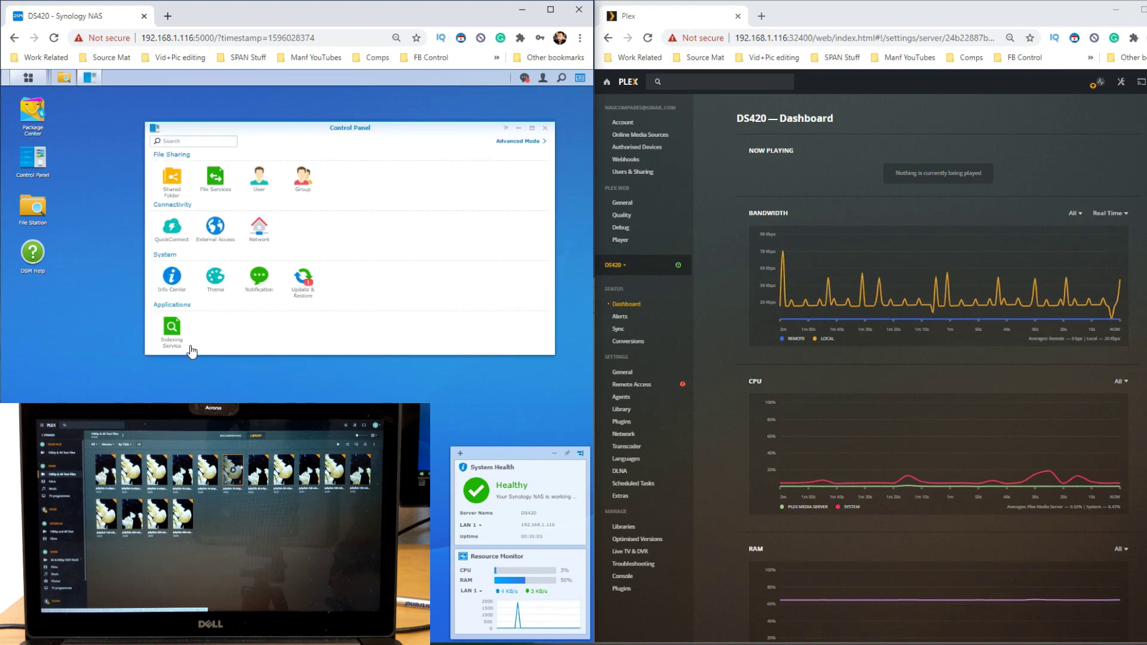
click(173, 276)
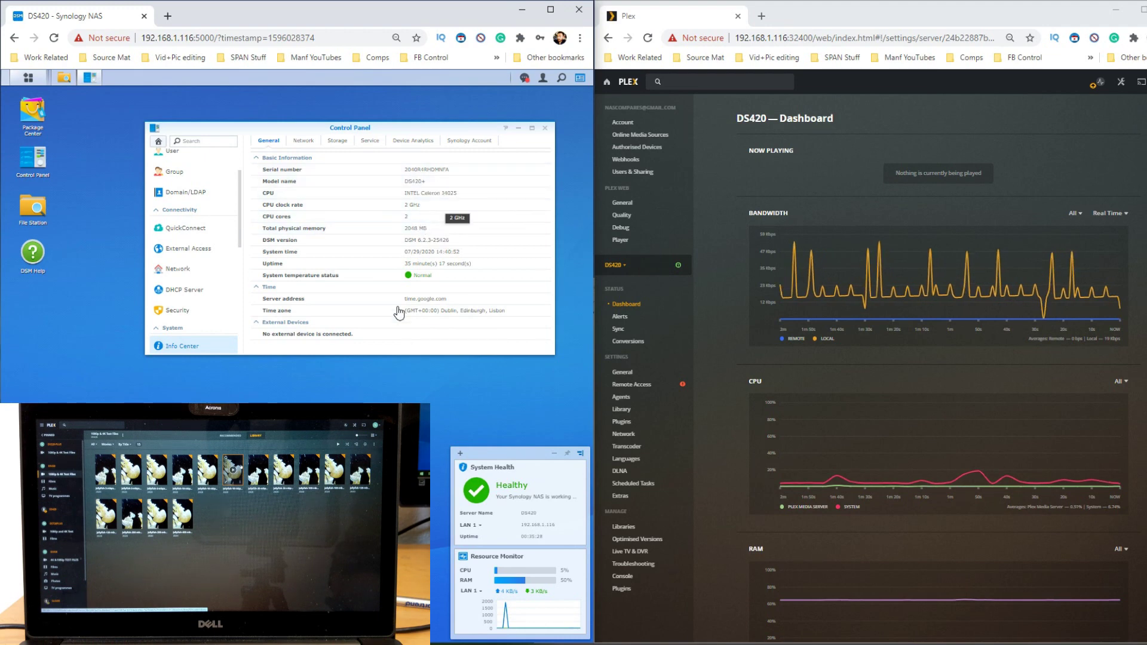
drag(325, 127, 292, 144)
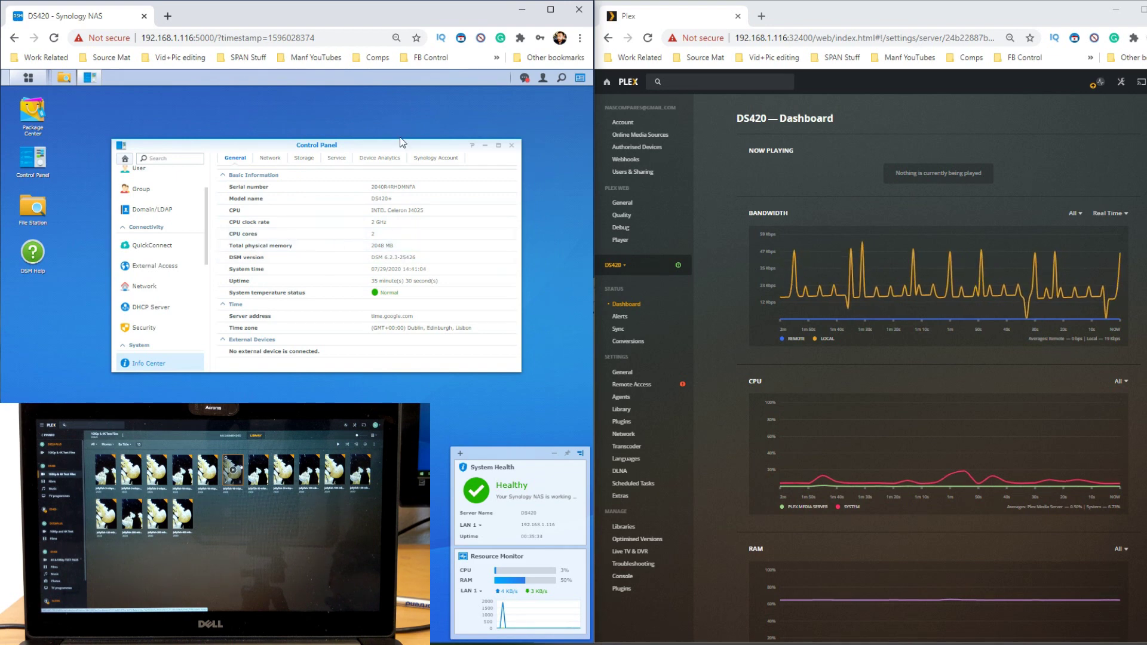
Reposition the Control Panel window slightly down, then further left on the desktop
drag(398, 143, 403, 161)
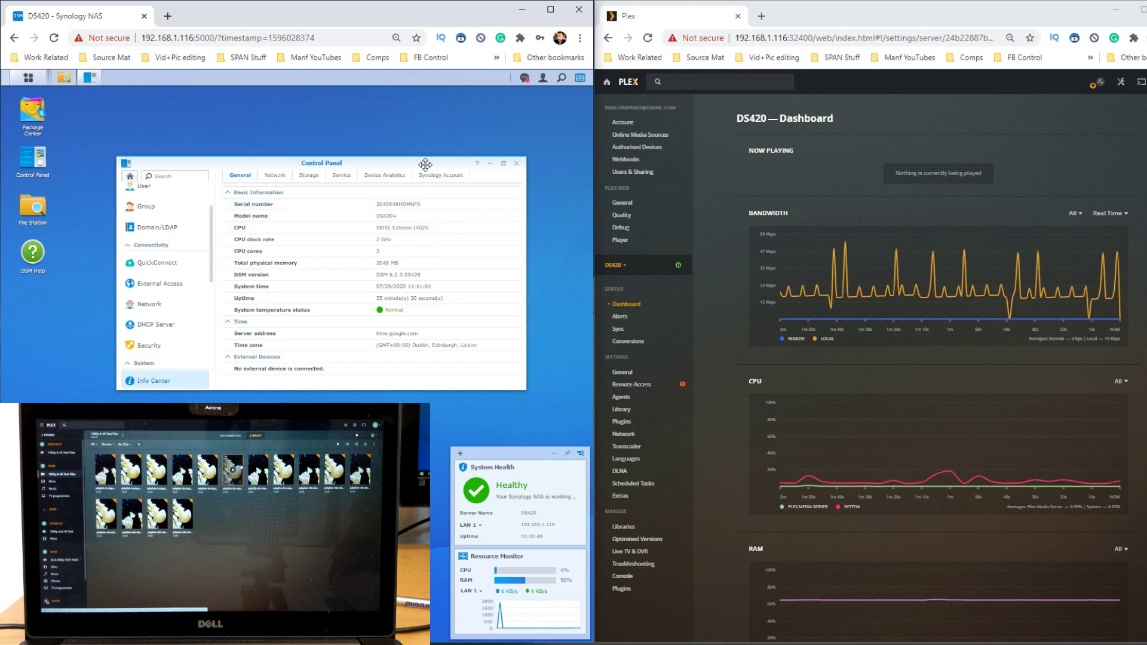
drag(433, 159, 446, 163)
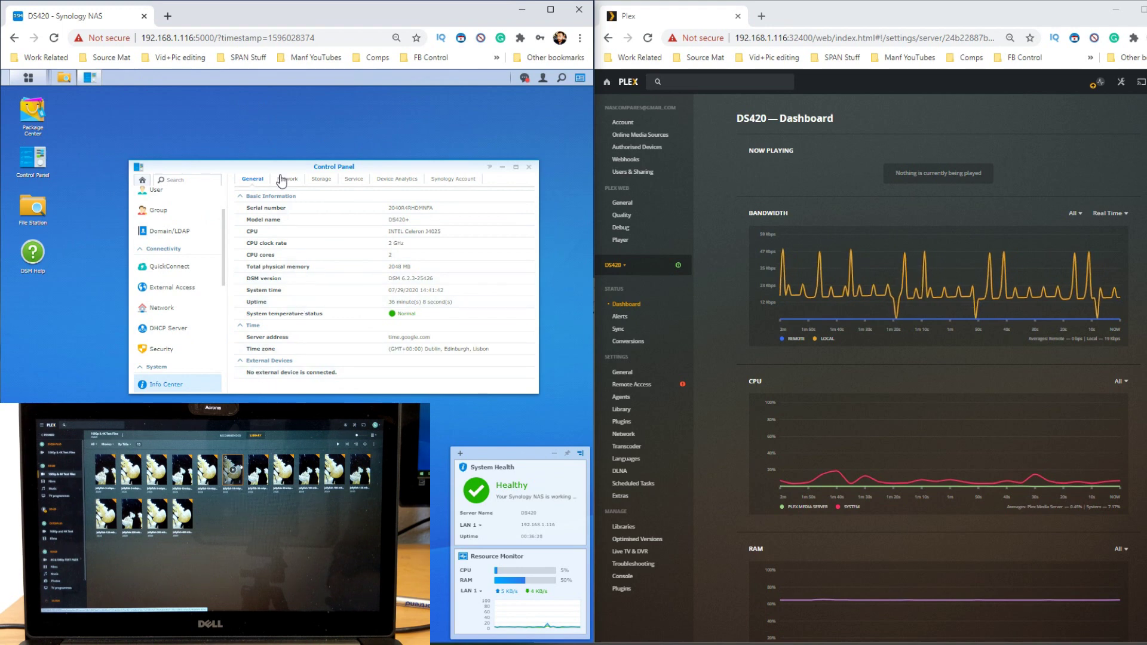
drag(285, 163, 269, 162)
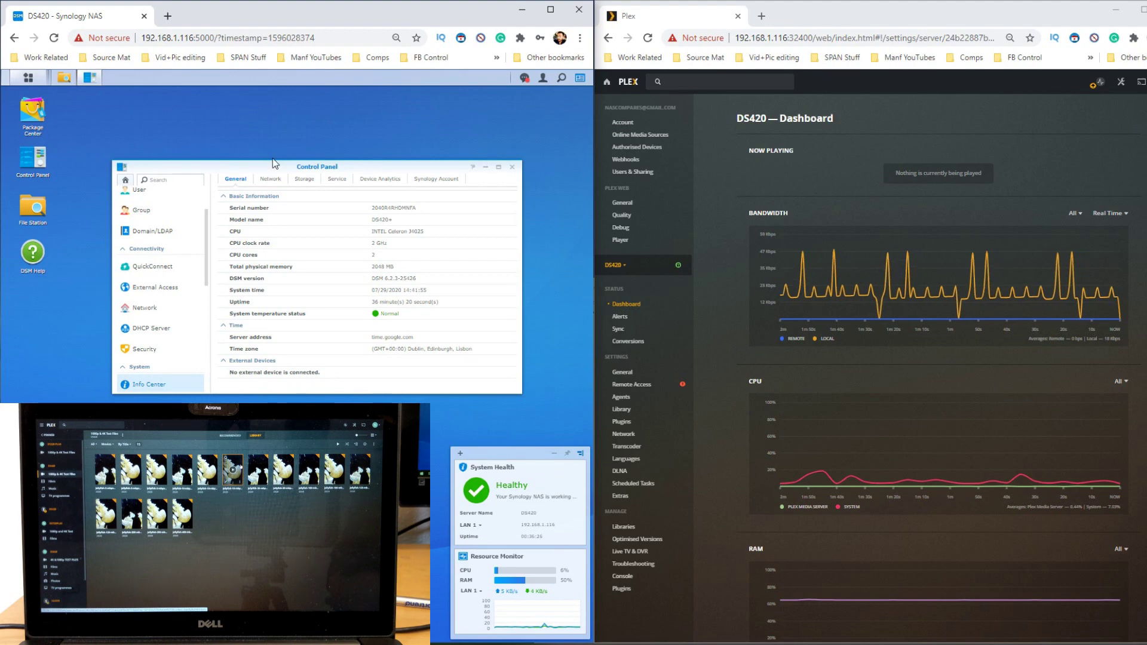
drag(290, 166, 274, 166)
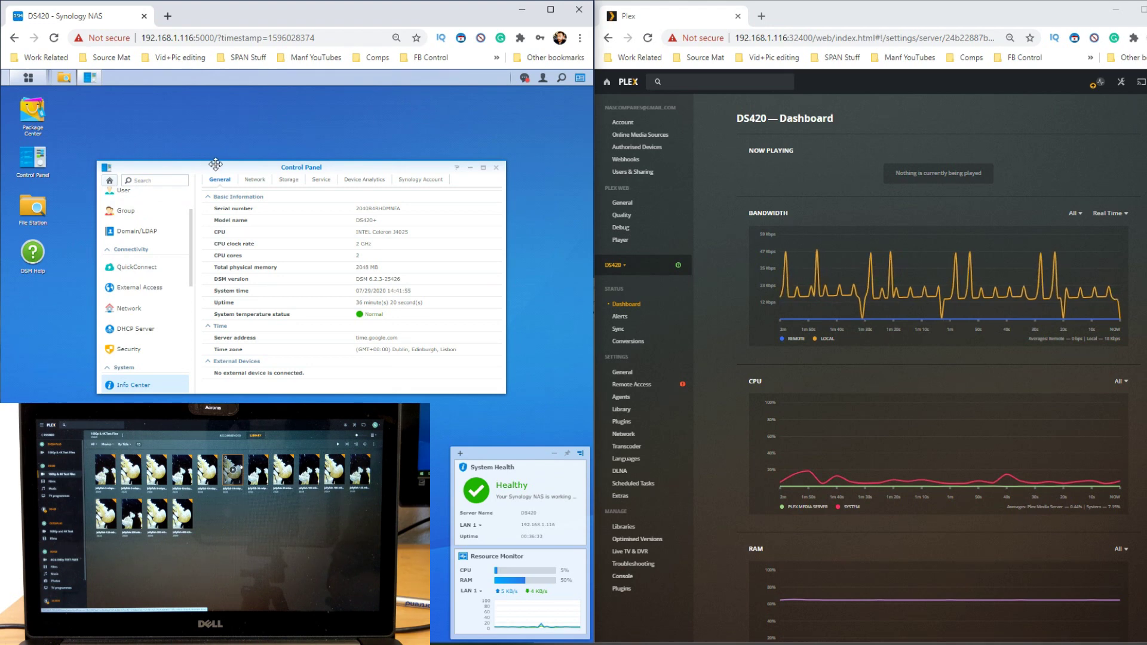
drag(216, 164, 219, 165)
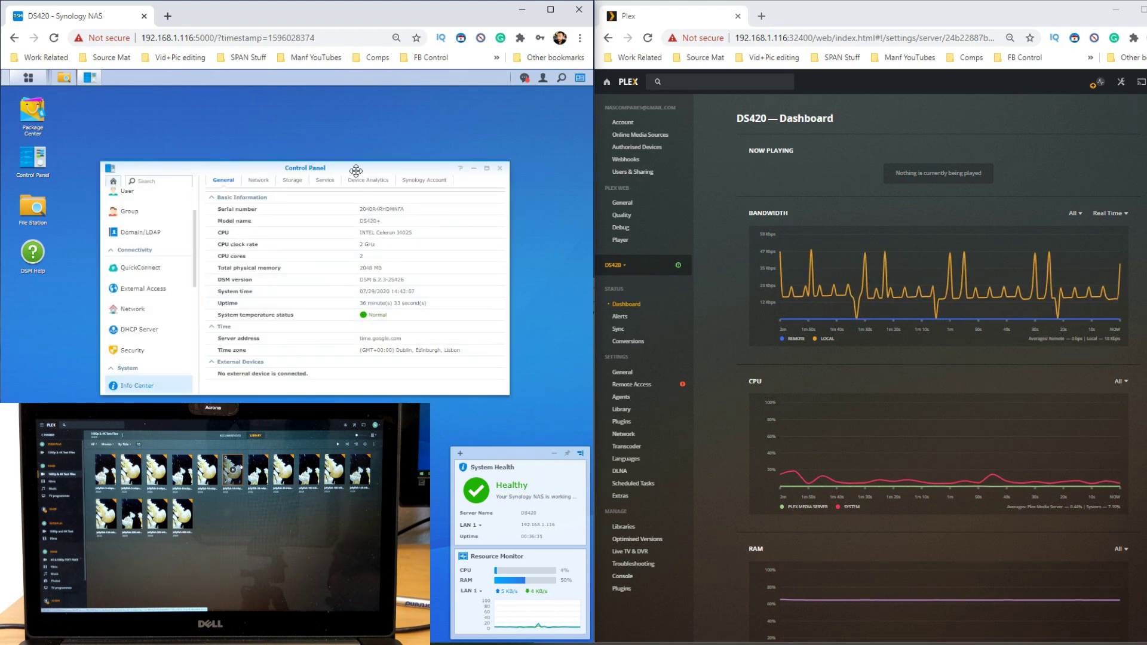
drag(357, 169, 366, 168)
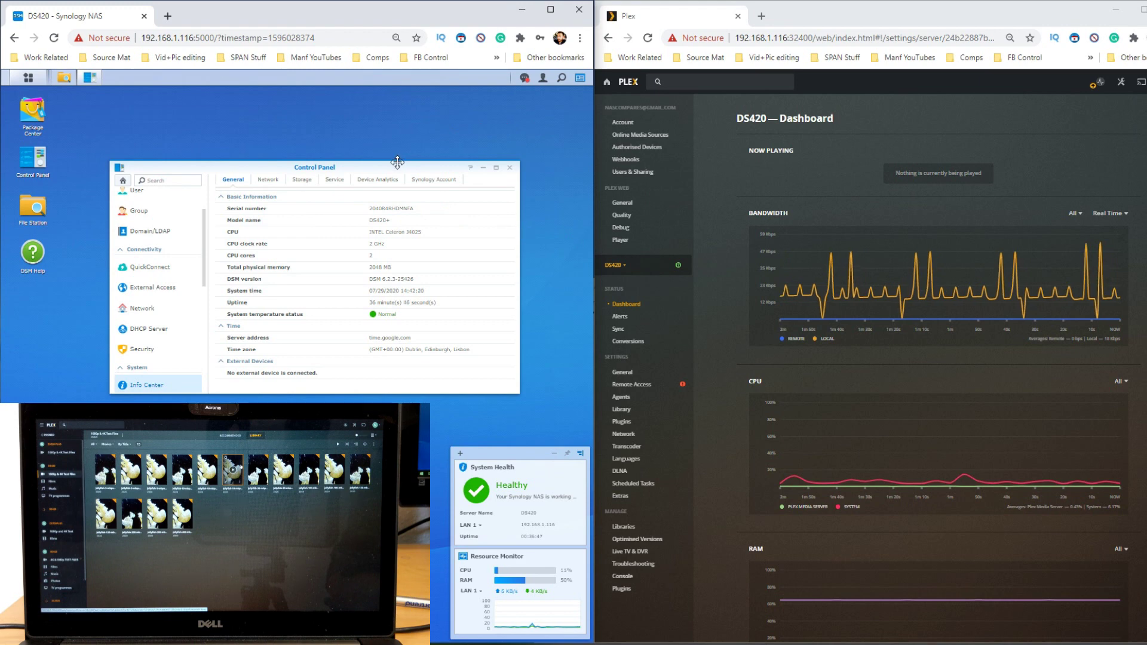
drag(399, 168, 405, 168)
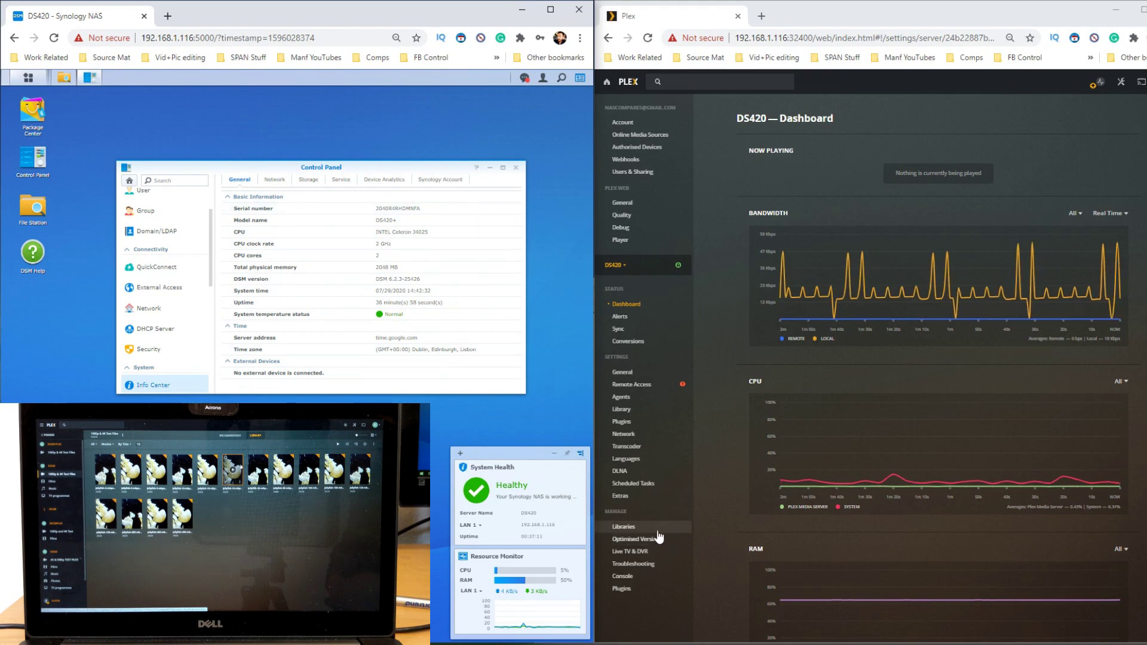
Scroll Plex to the RAM graph and view NAS memory in Resource Monitor's Memory tab
scroll(847, 522, down, 1)
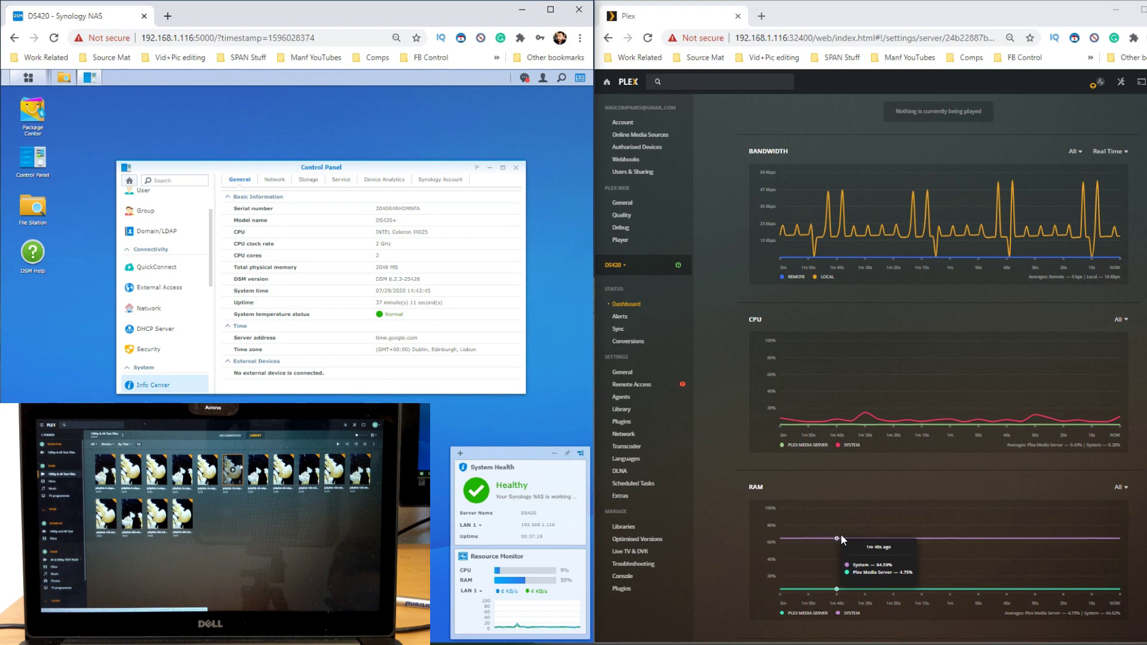
scroll(812, 534, down, 1)
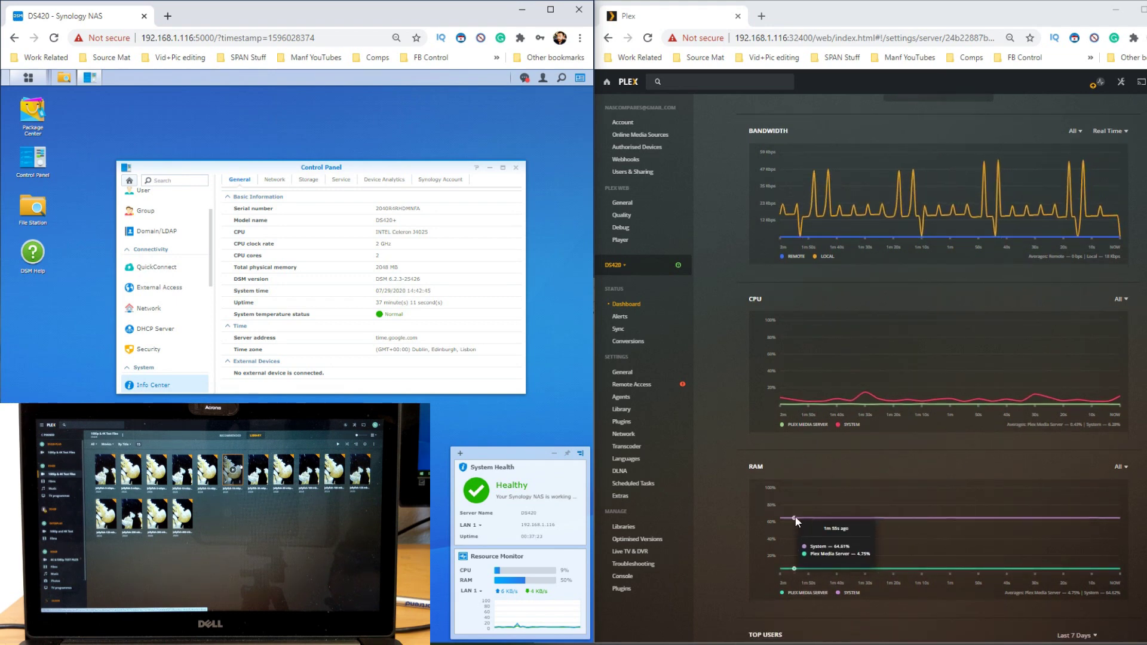
click(28, 79)
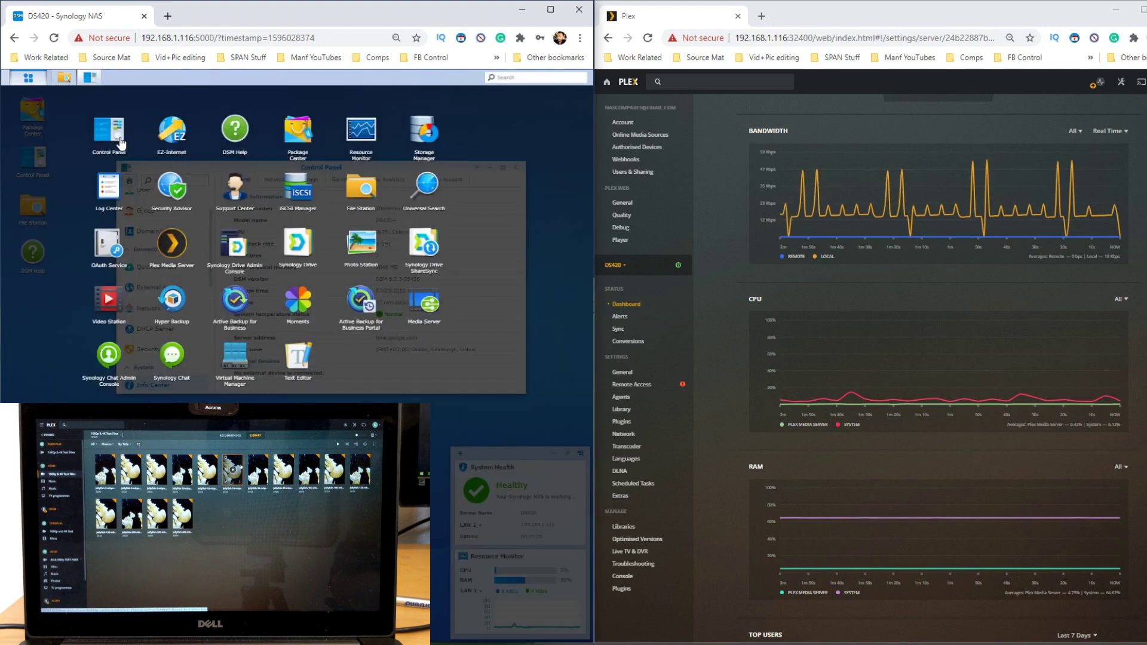
click(121, 143)
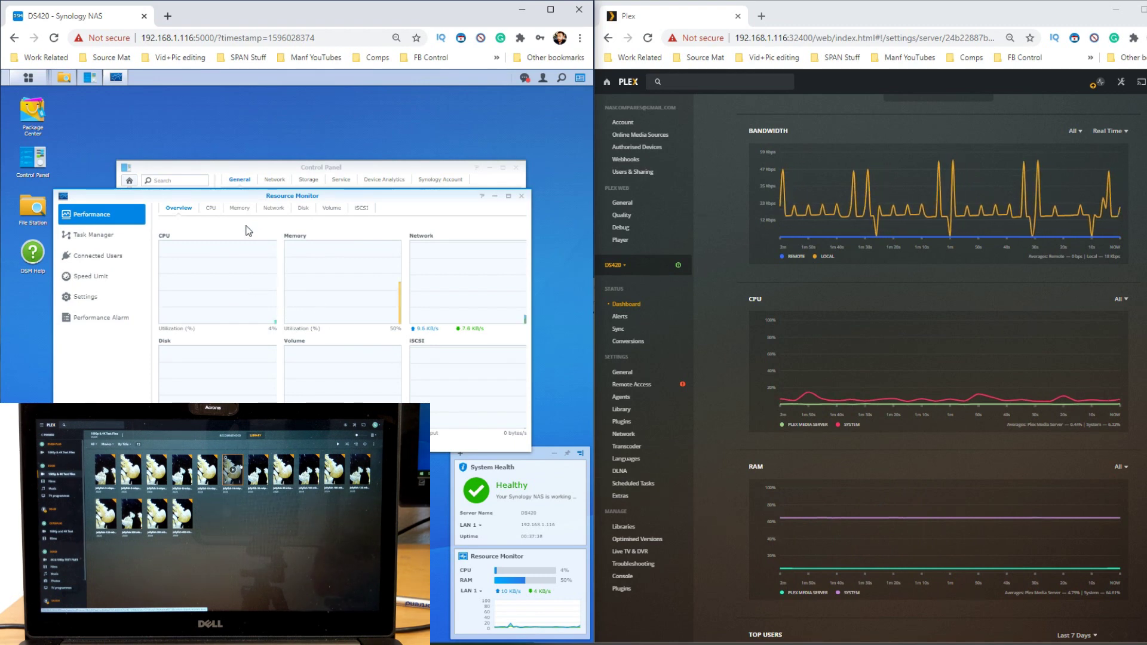
click(238, 208)
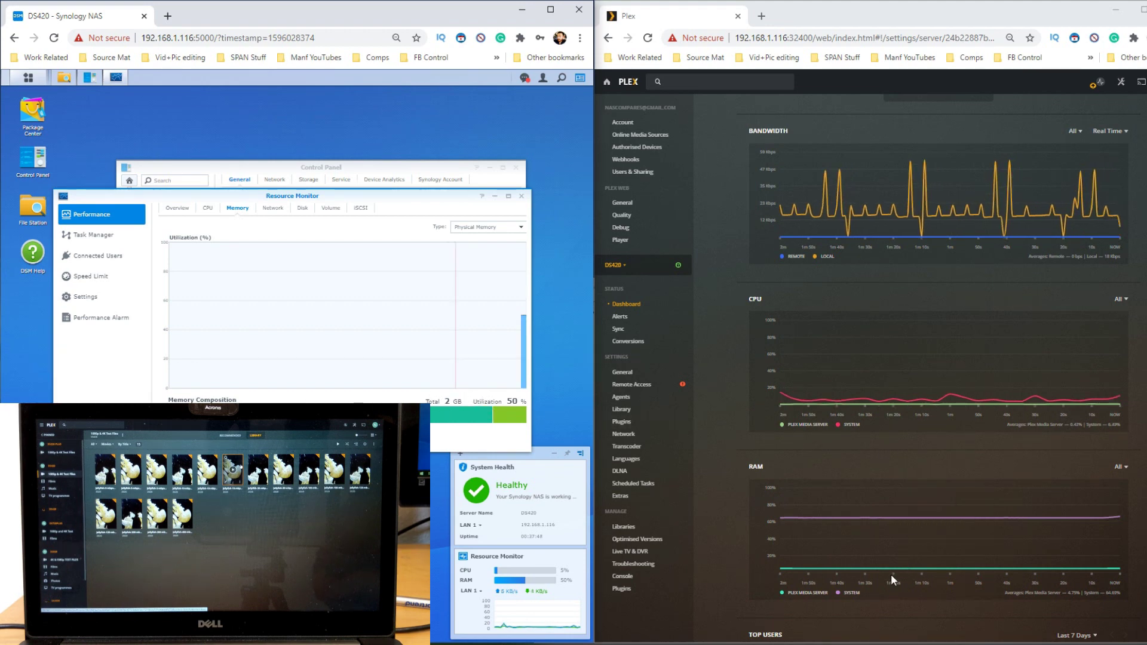
Close the Resource Monitor window
mouse_move(891, 565)
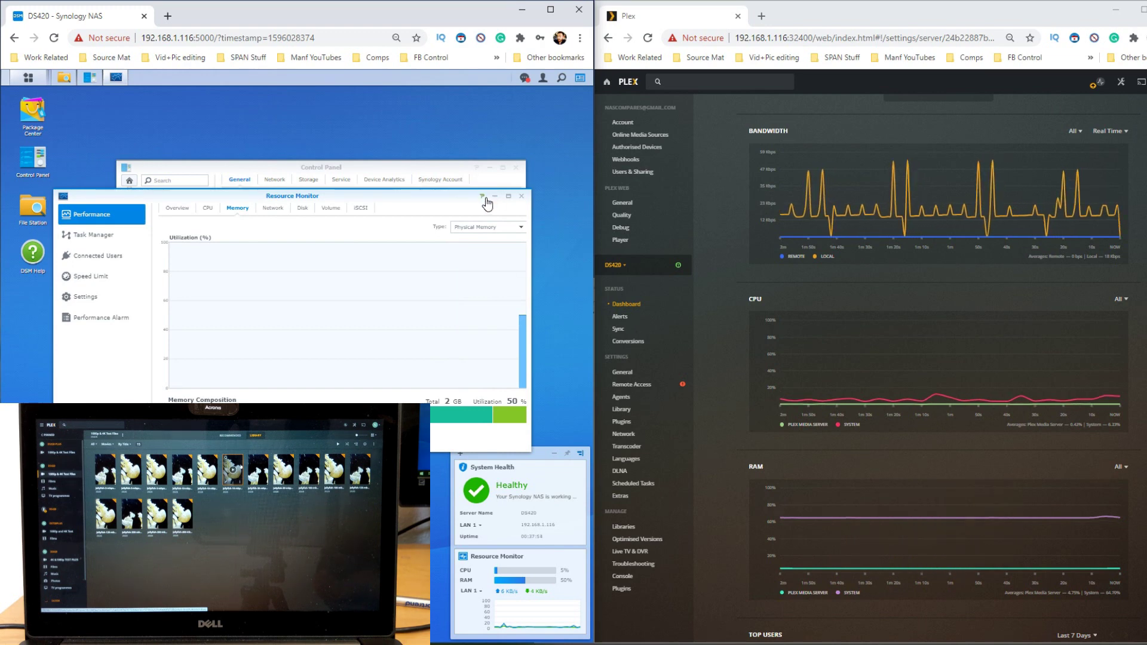
mouse_move(876, 512)
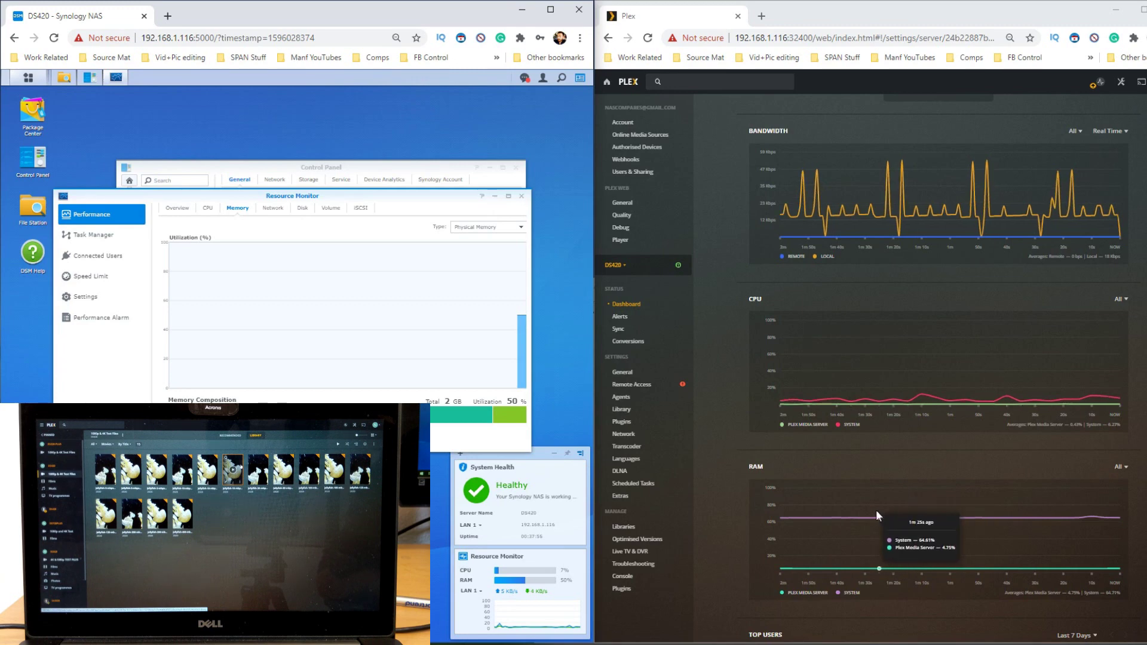
click(522, 197)
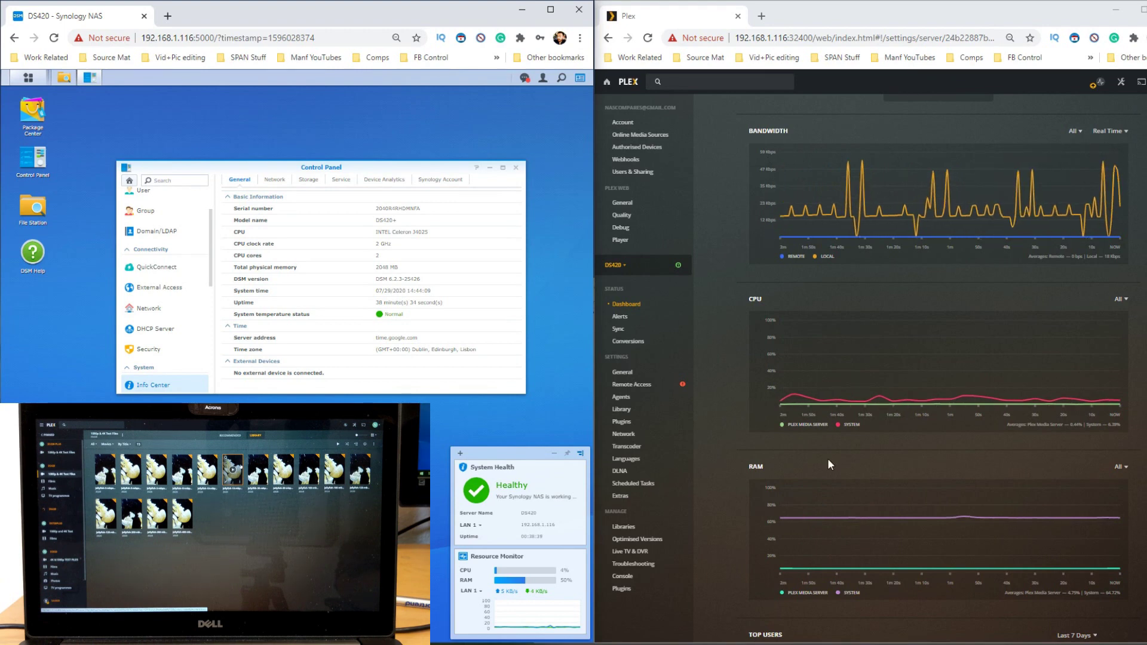
Scroll the Plex dashboard back up to the Now Playing section
scroll(1020, 352, up, 2)
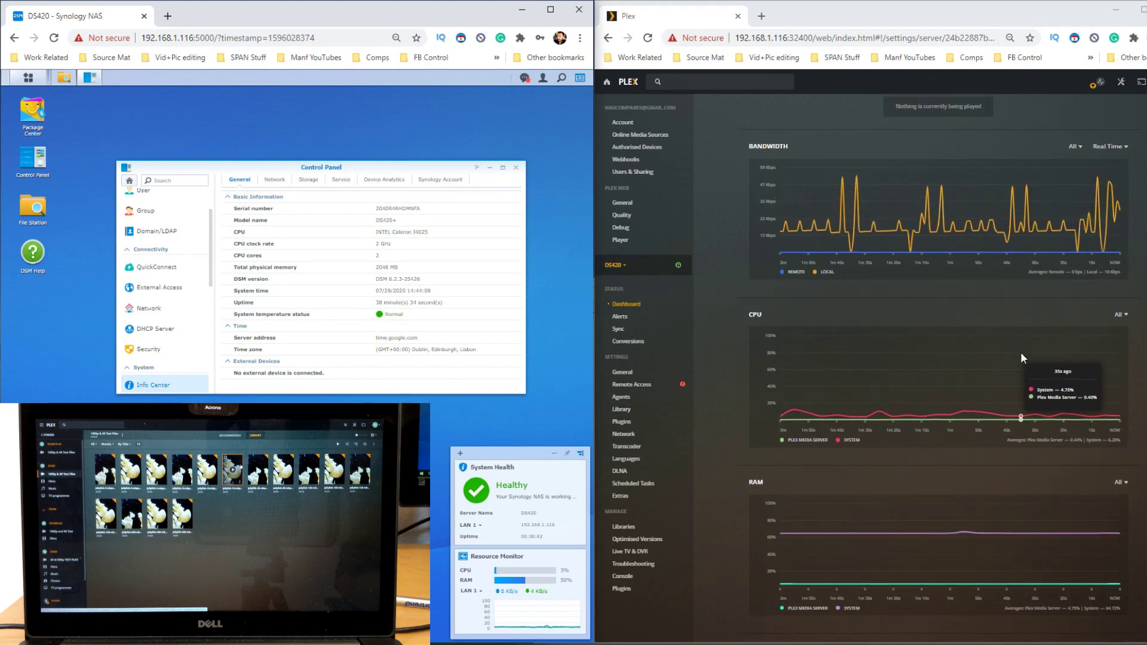
scroll(1004, 354, down, 1)
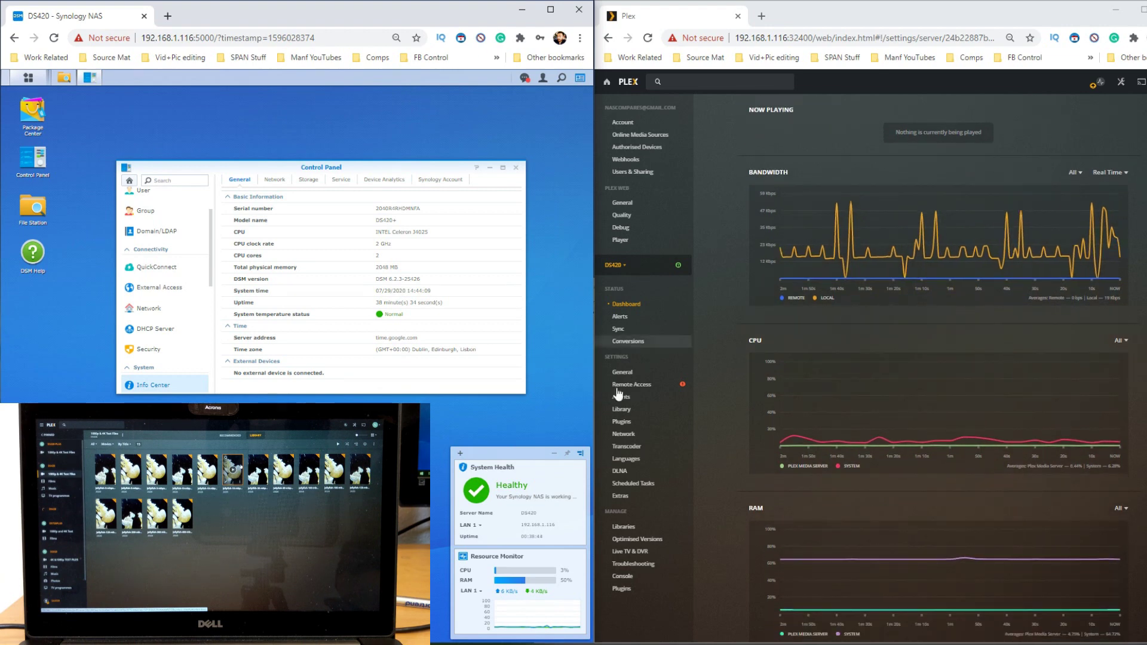
mouse_move(852, 234)
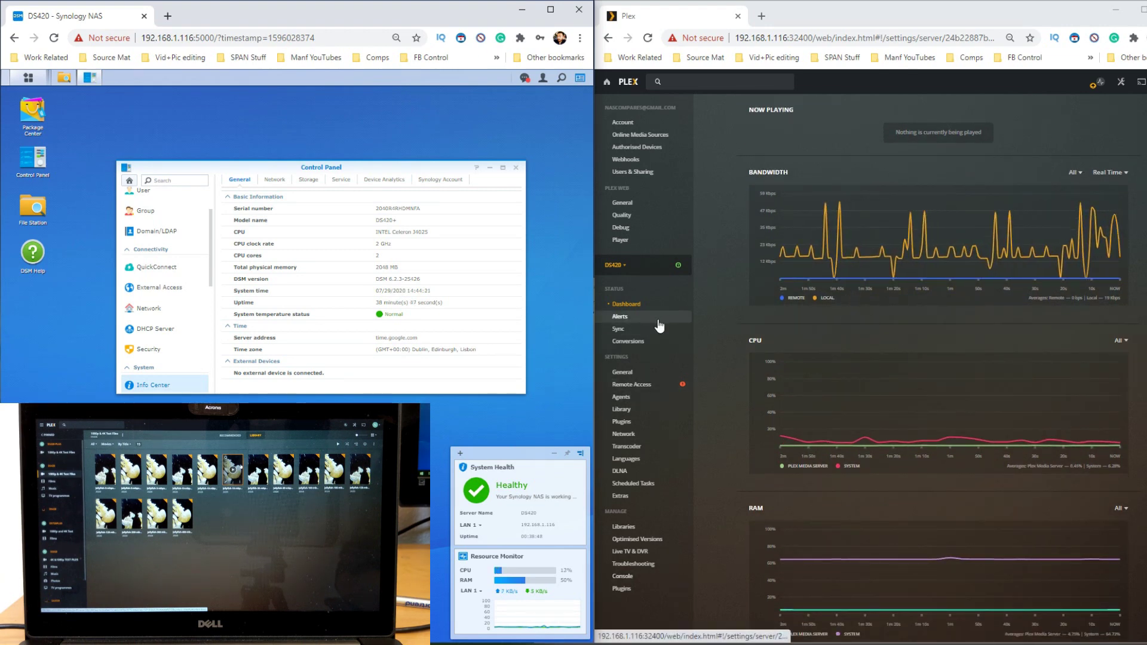
Find the installed Plex Media Server in Package Center's package list, then close Package Center
click(32, 115)
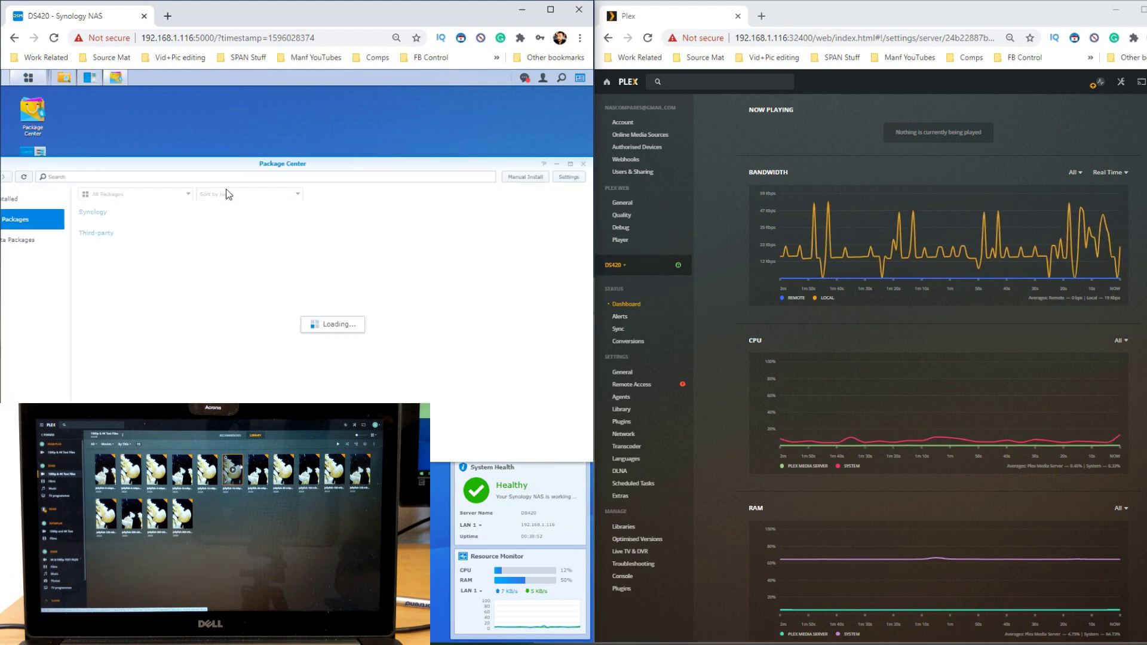
drag(298, 170, 318, 159)
scroll(328, 302, down, 8)
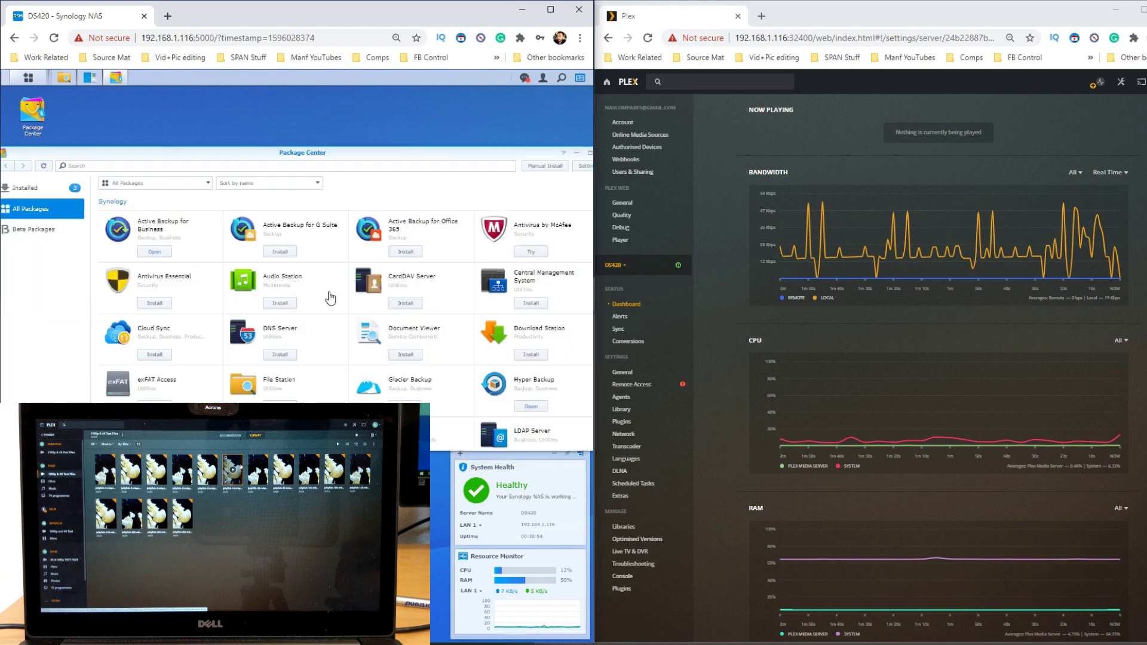
scroll(329, 302, down, 3)
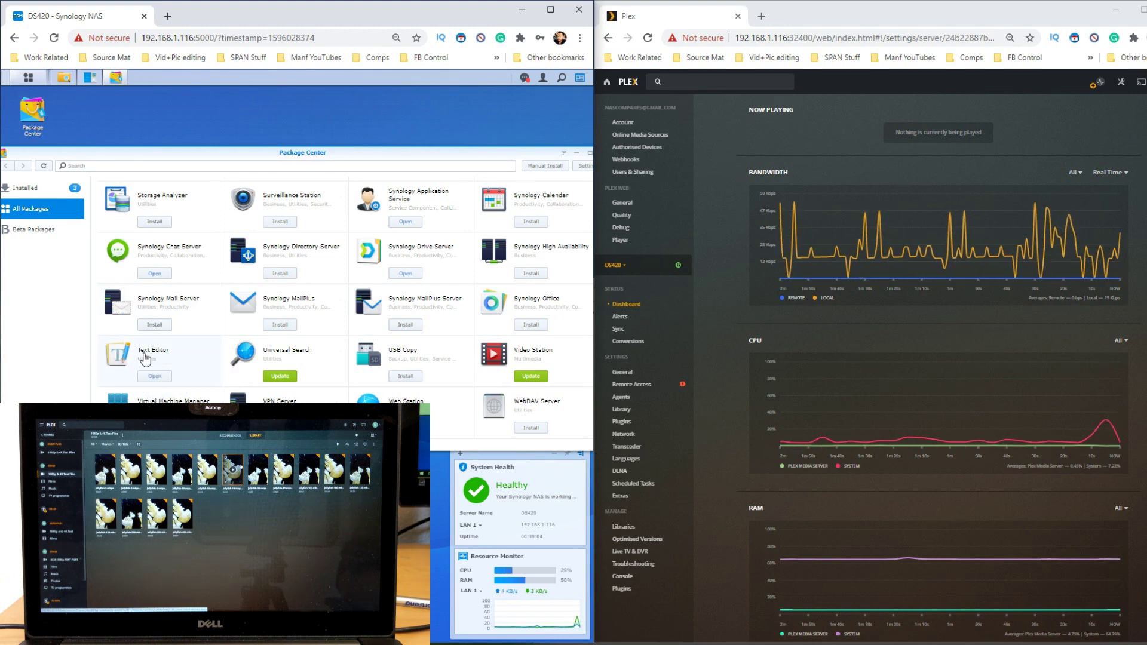
scroll(320, 325, up, 1)
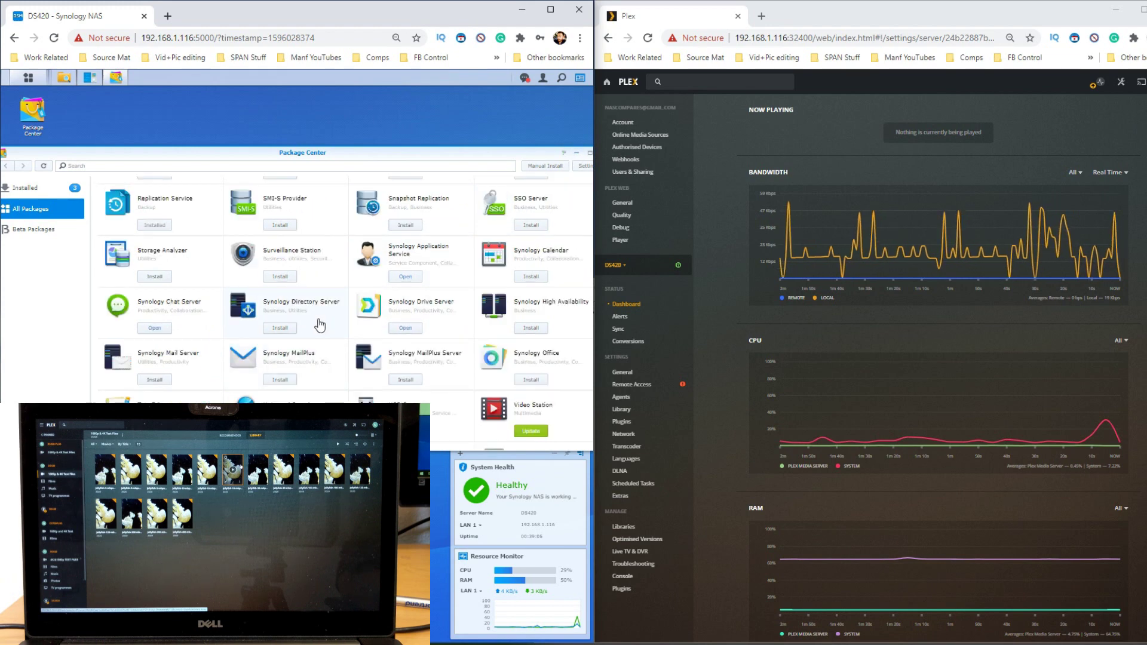
scroll(317, 322, down, 10)
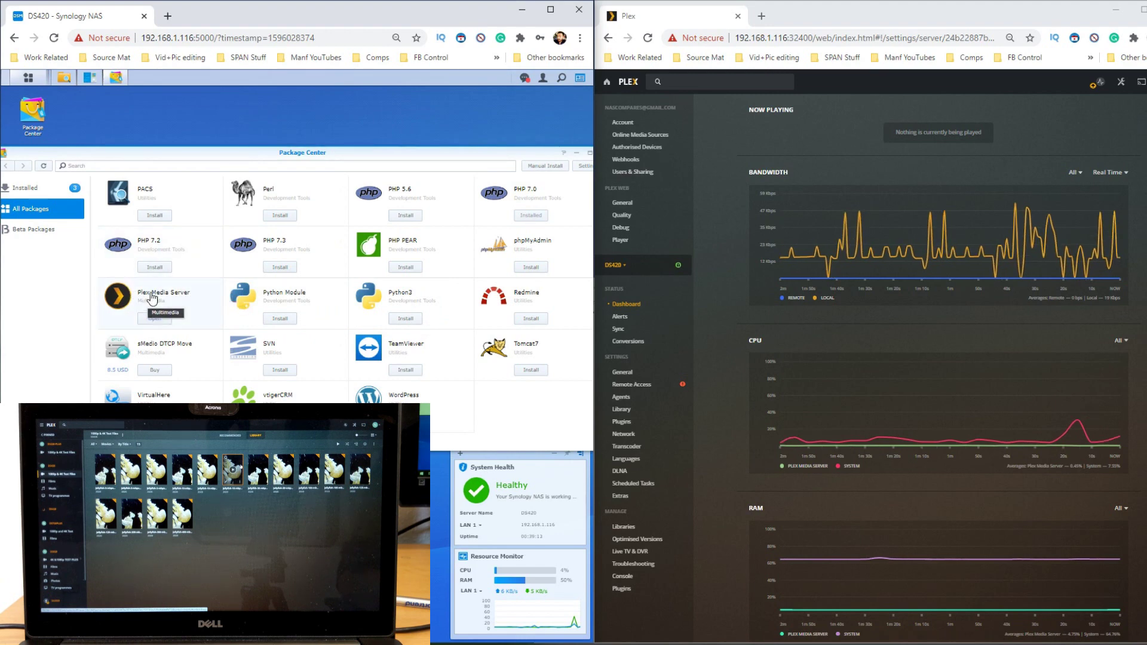
click(576, 156)
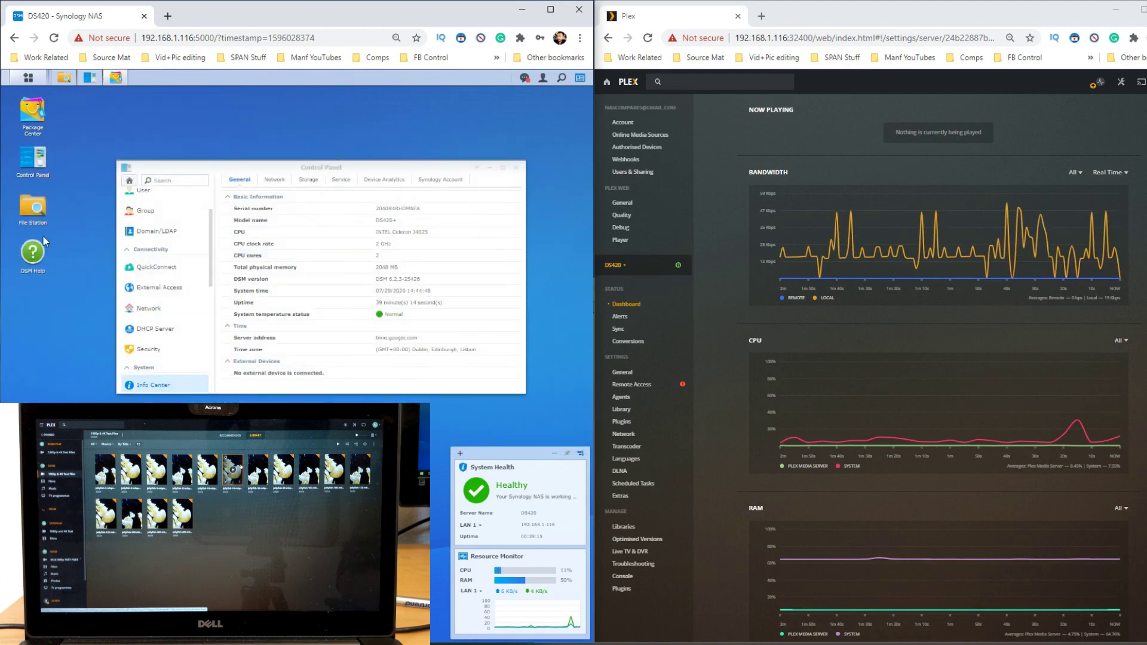
Close the Control Panel window
click(518, 168)
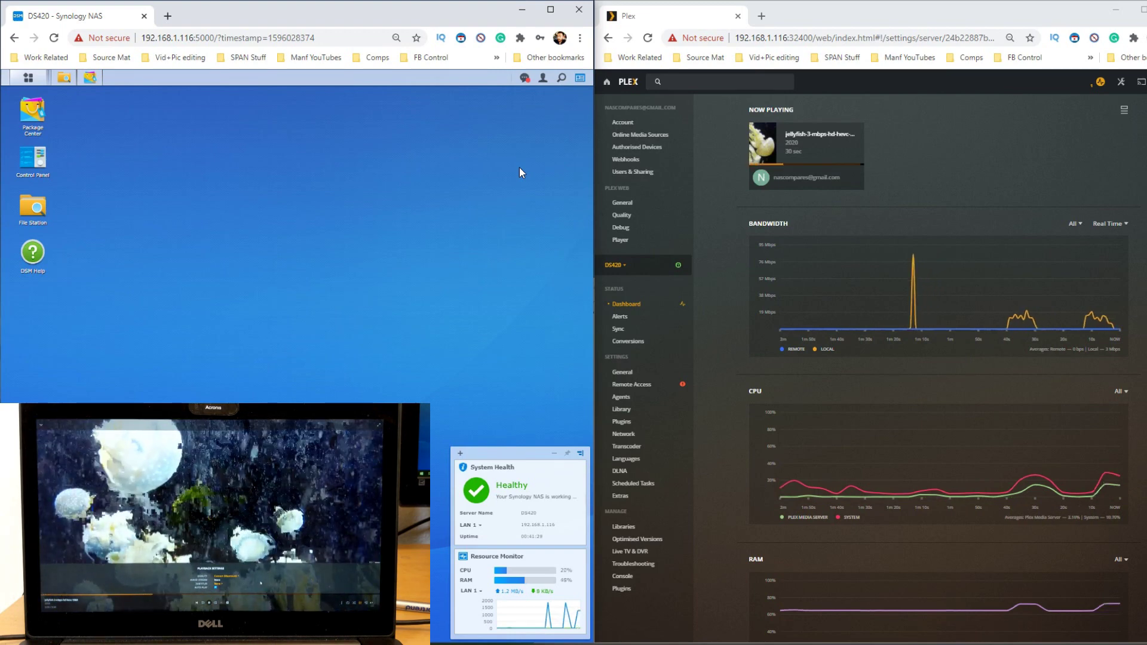
scroll(826, 170, down, 1)
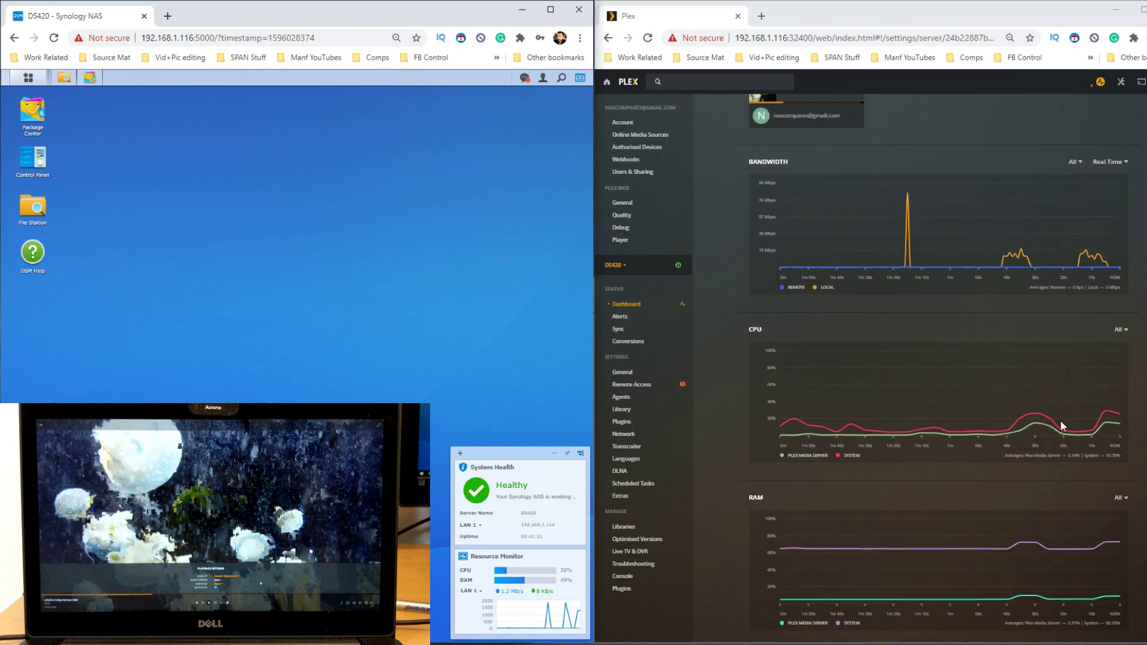
mouse_move(1055, 427)
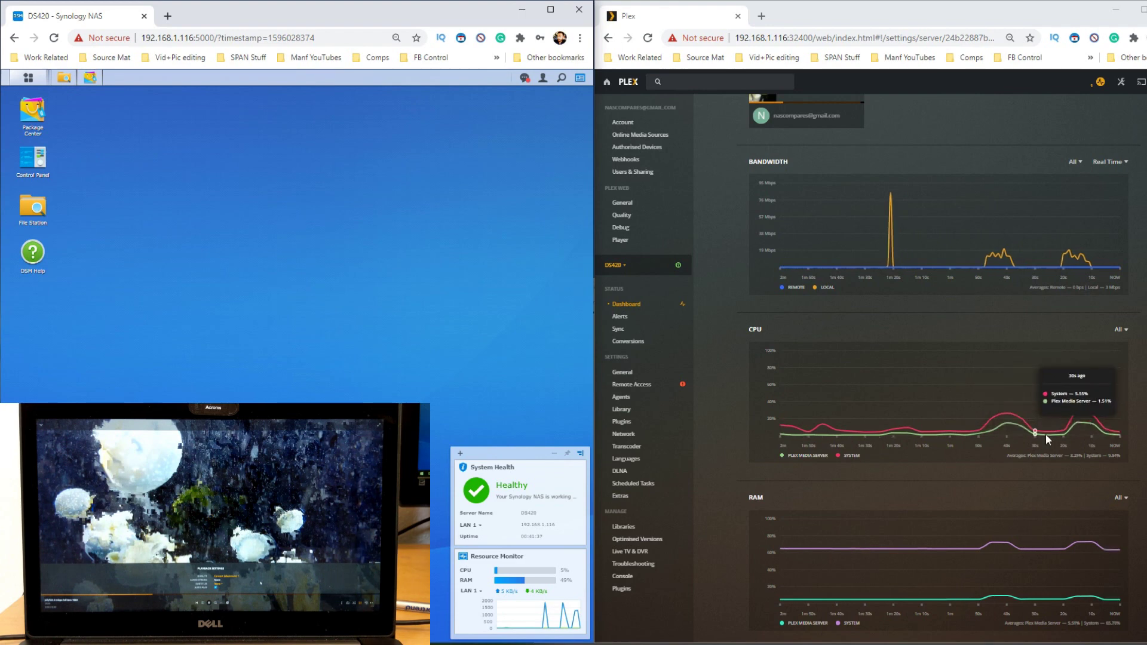
mouse_move(1099, 540)
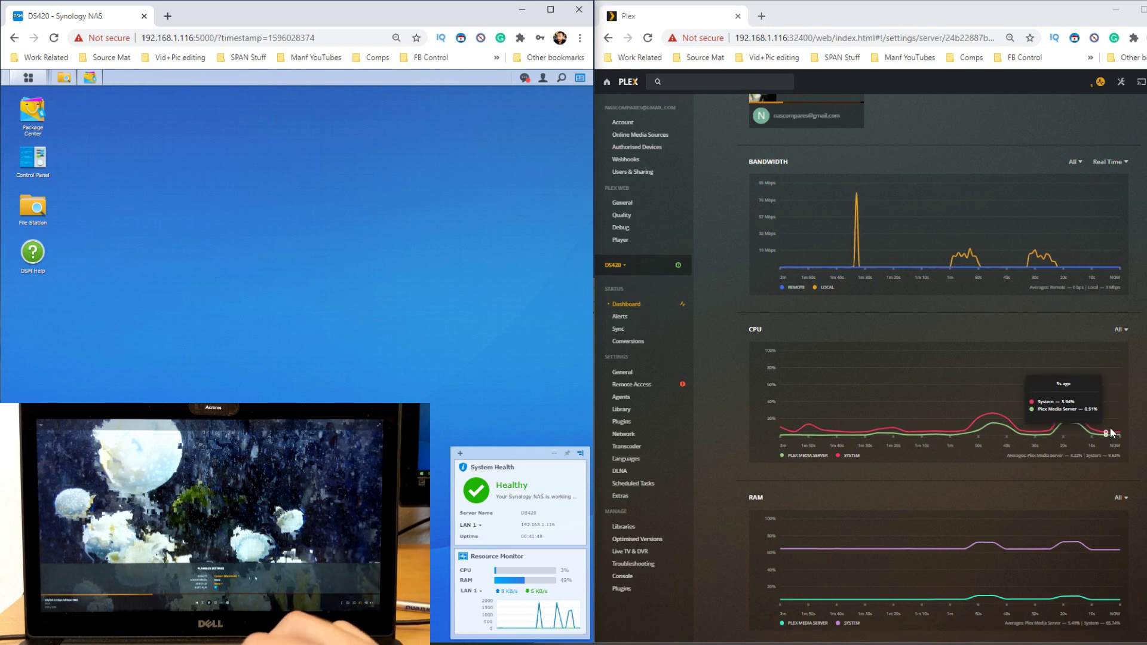
scroll(1109, 432, down, 1)
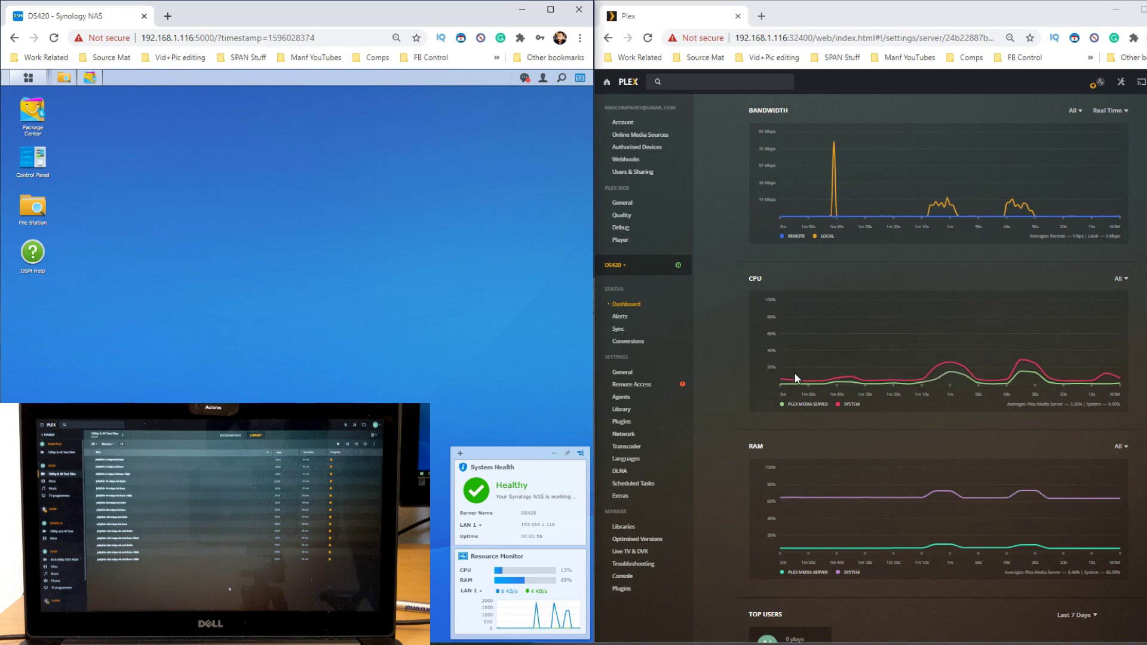
mouse_move(843, 375)
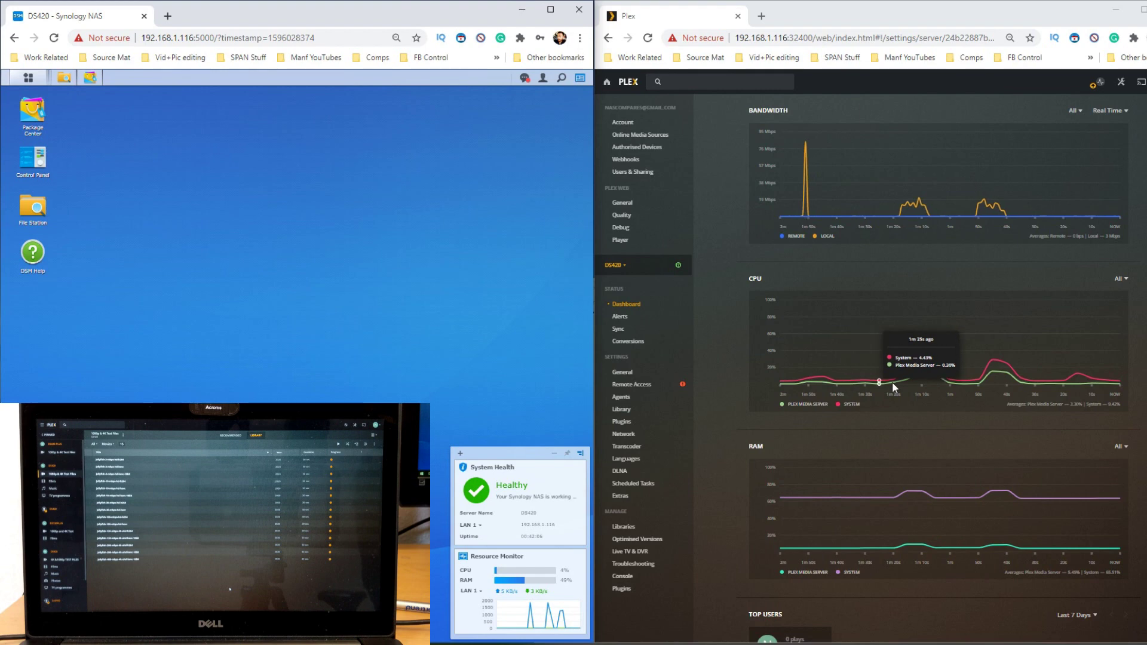
mouse_move(1074, 383)
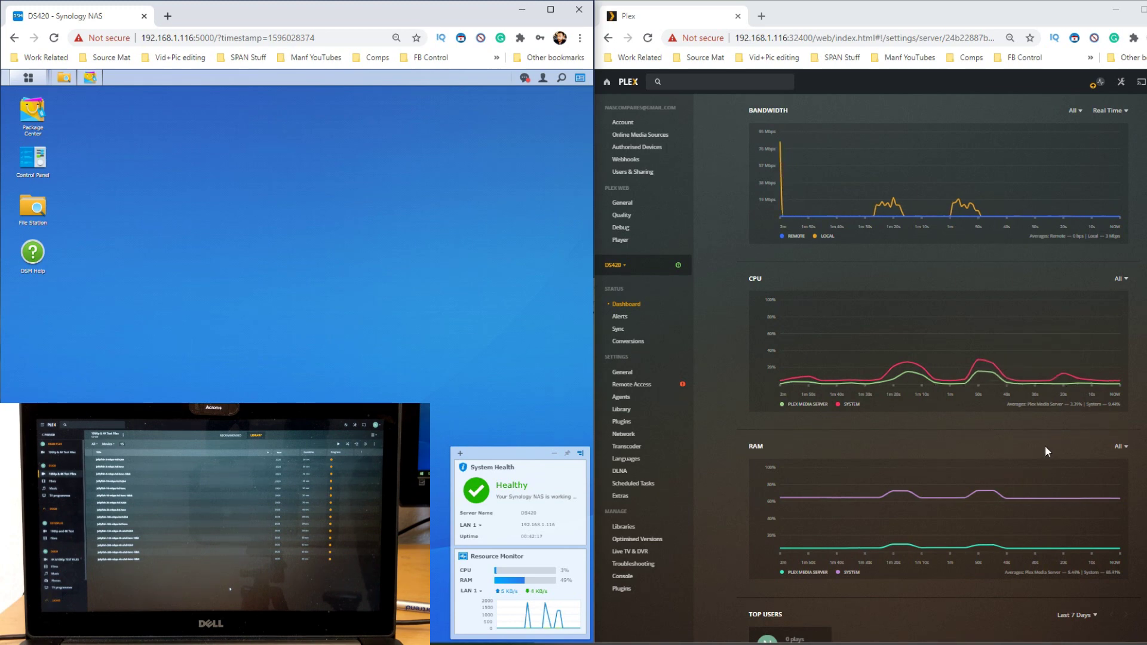
mouse_move(1013, 387)
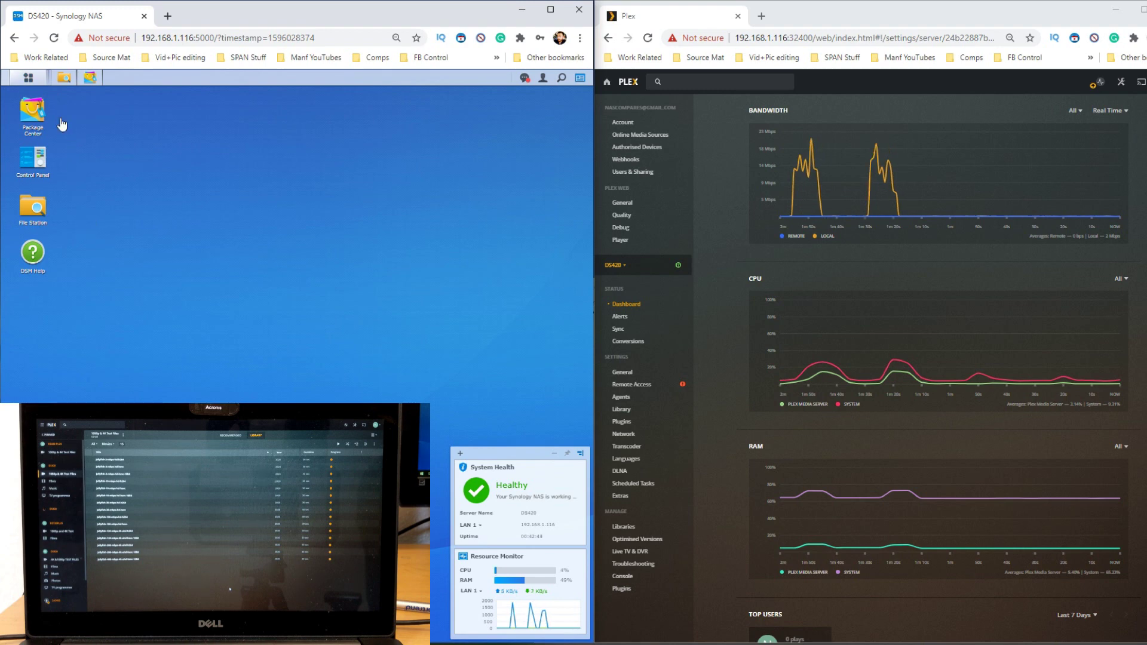
Stop the Plex Media Server package in Package Center and confirm with Yes
click(90, 76)
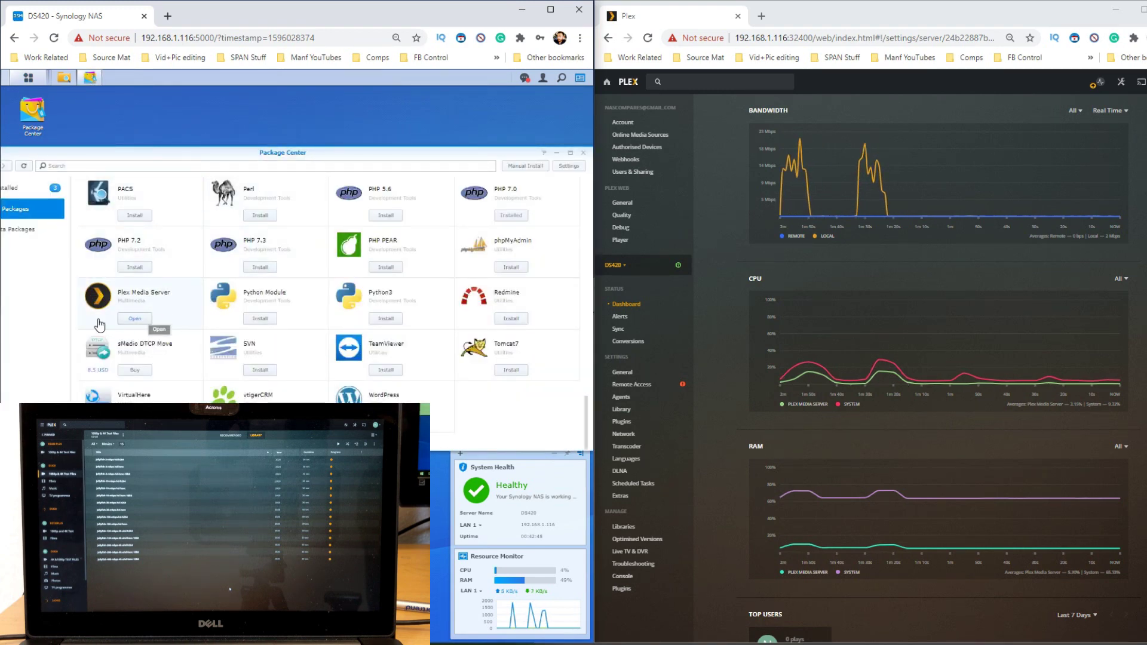
click(183, 304)
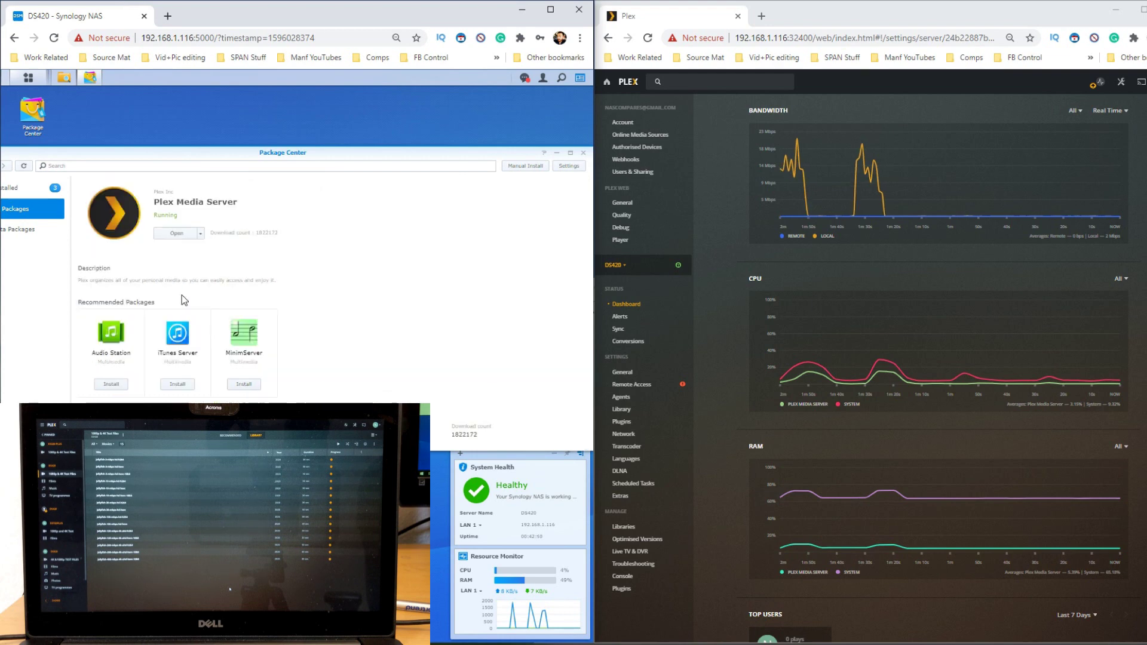
click(201, 236)
click(181, 247)
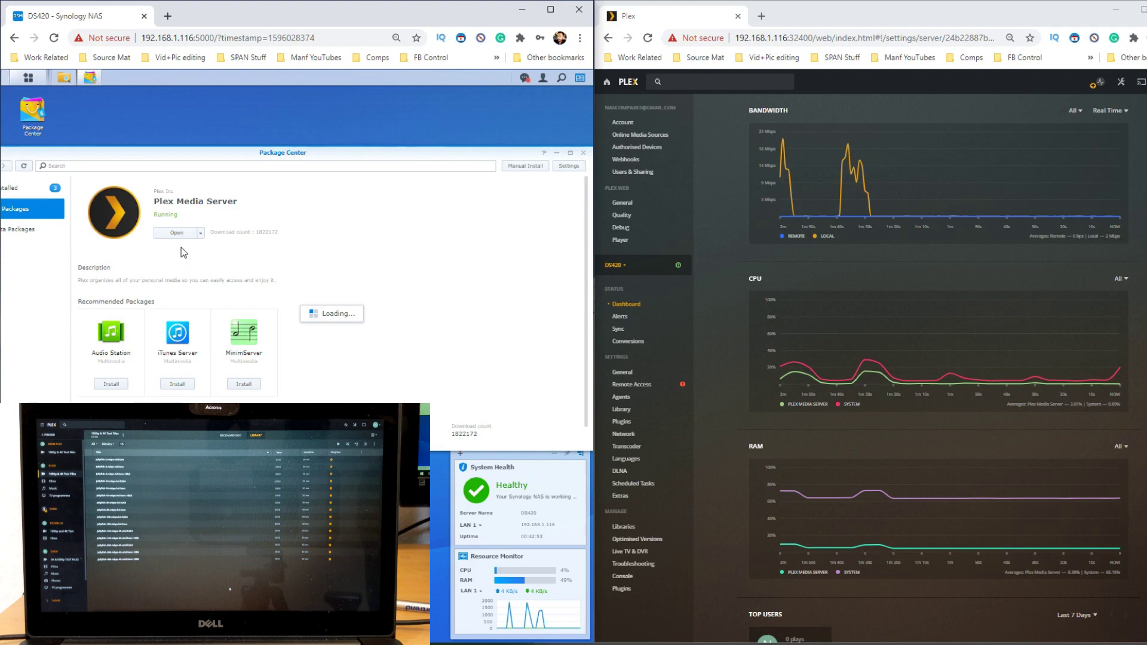
click(311, 314)
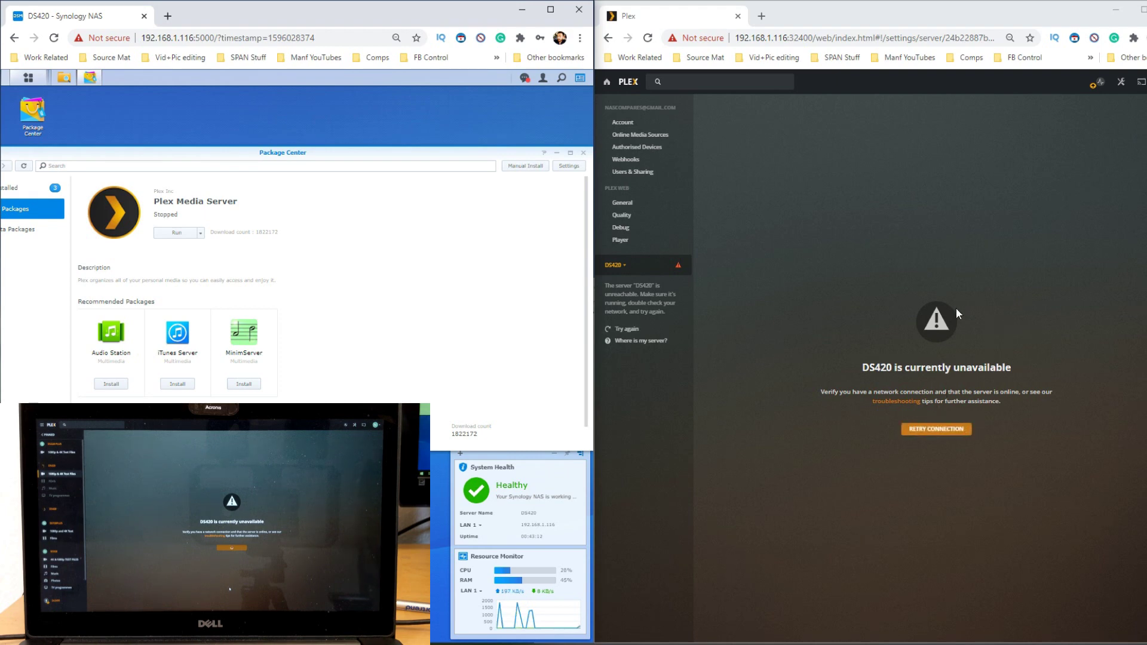
drag(287, 151, 298, 153)
right_click(299, 153)
In File Station, expand the PLEX shared folder in the folder tree
click(64, 77)
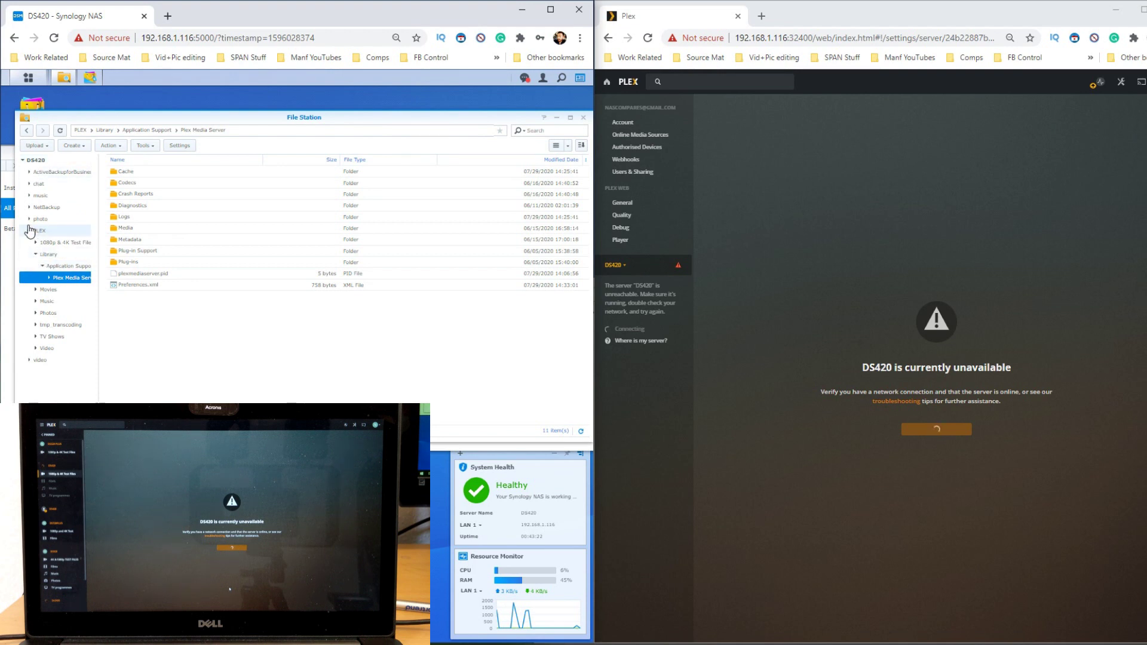
click(31, 230)
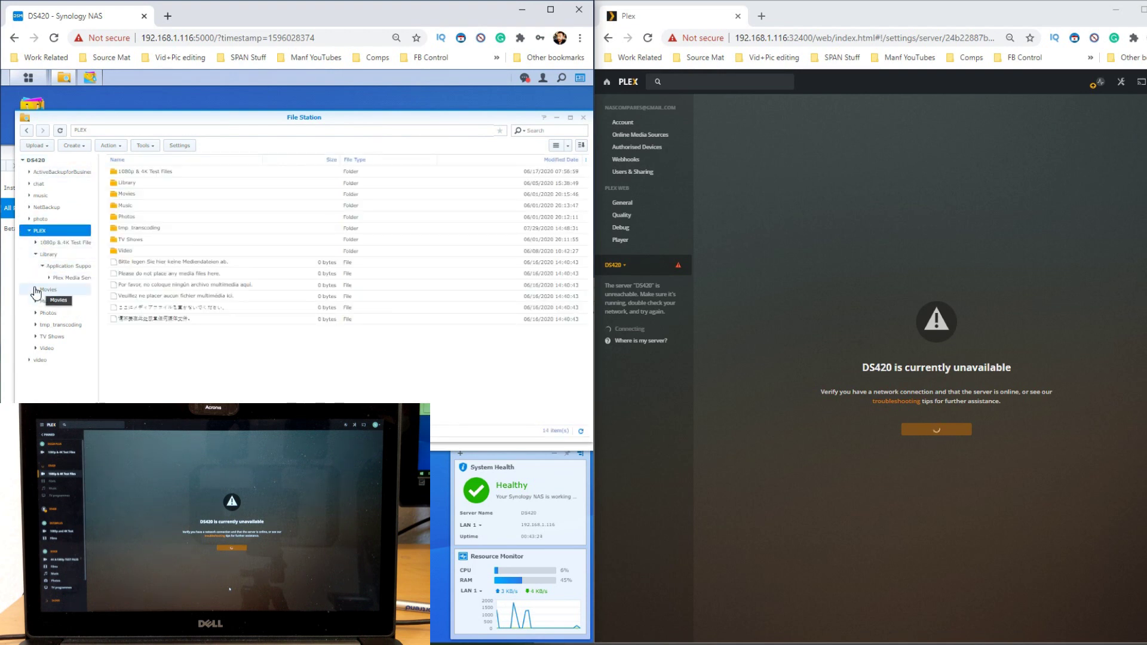
click(34, 254)
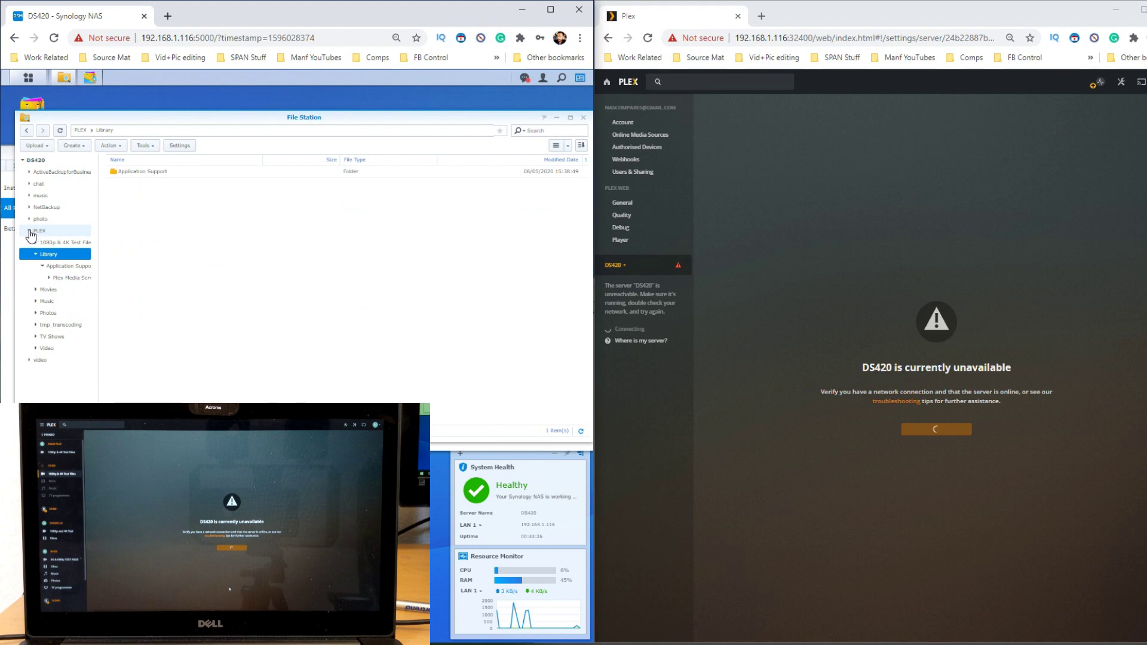
click(30, 231)
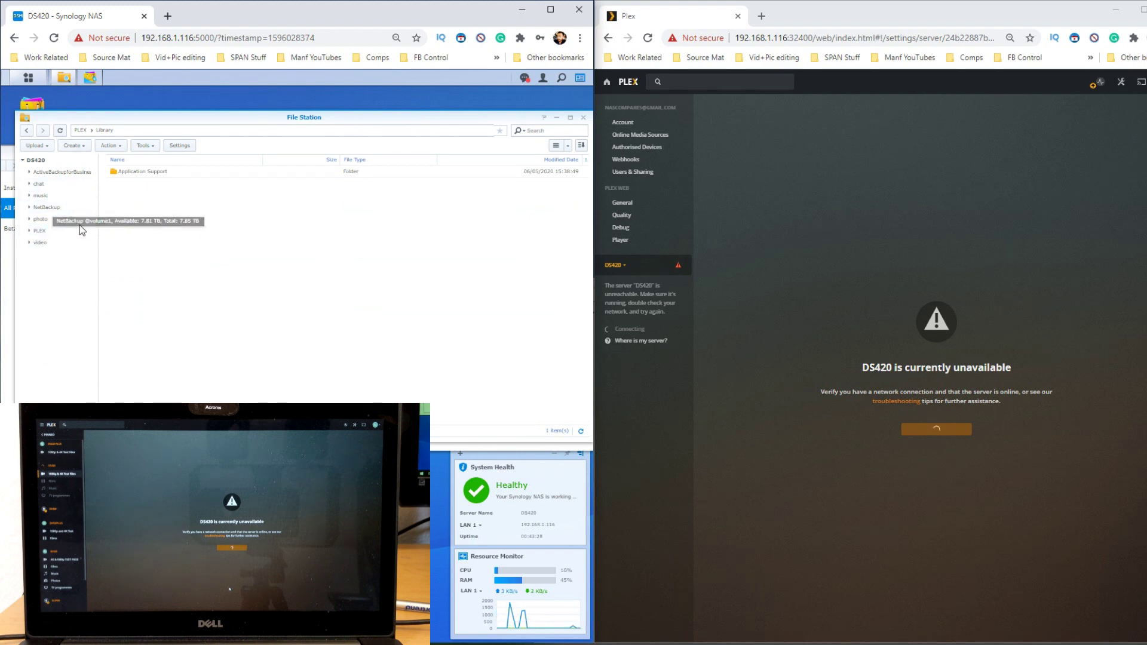
click(50, 233)
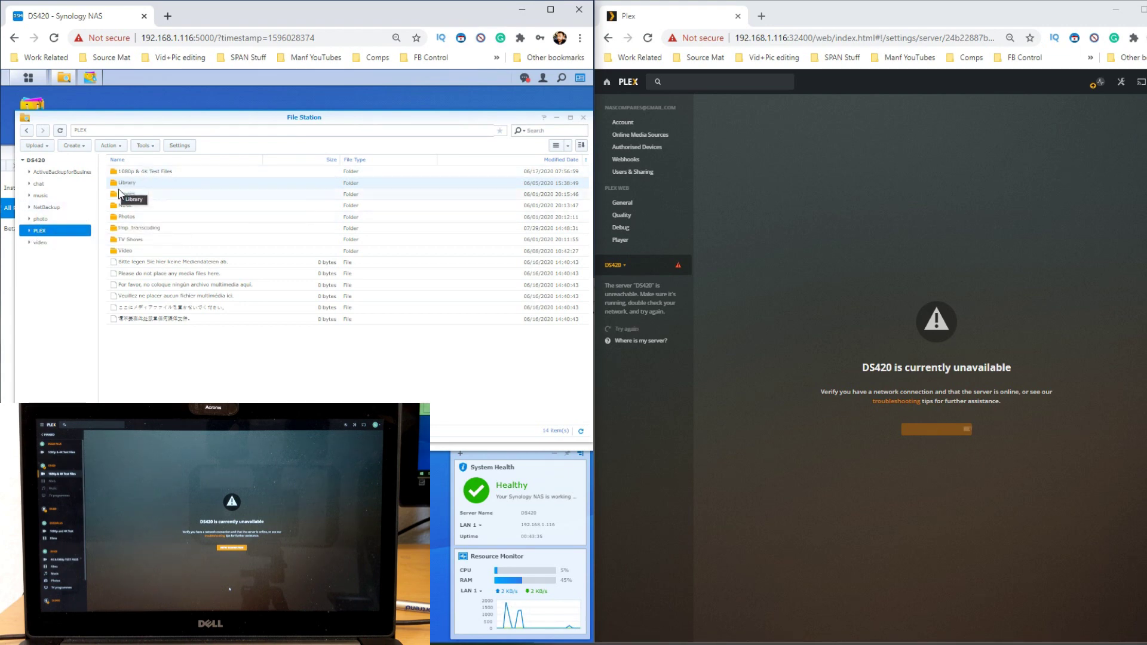
Go into Library > Application Support > Plex Media Server and open Preferences.xml
double_click(128, 183)
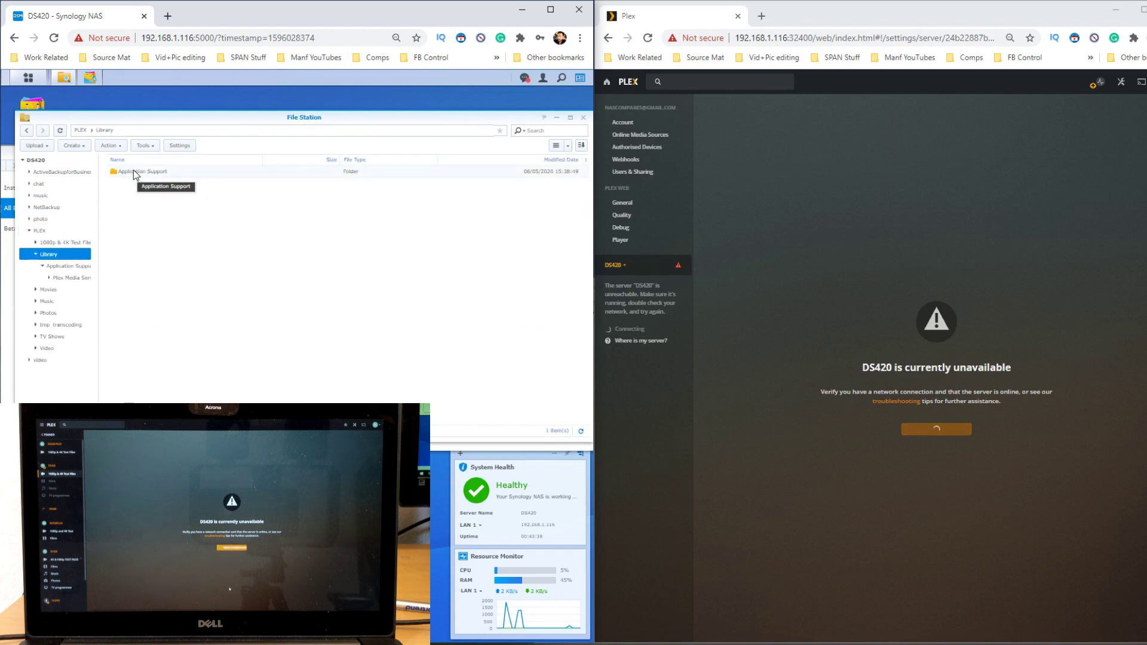
double_click(135, 172)
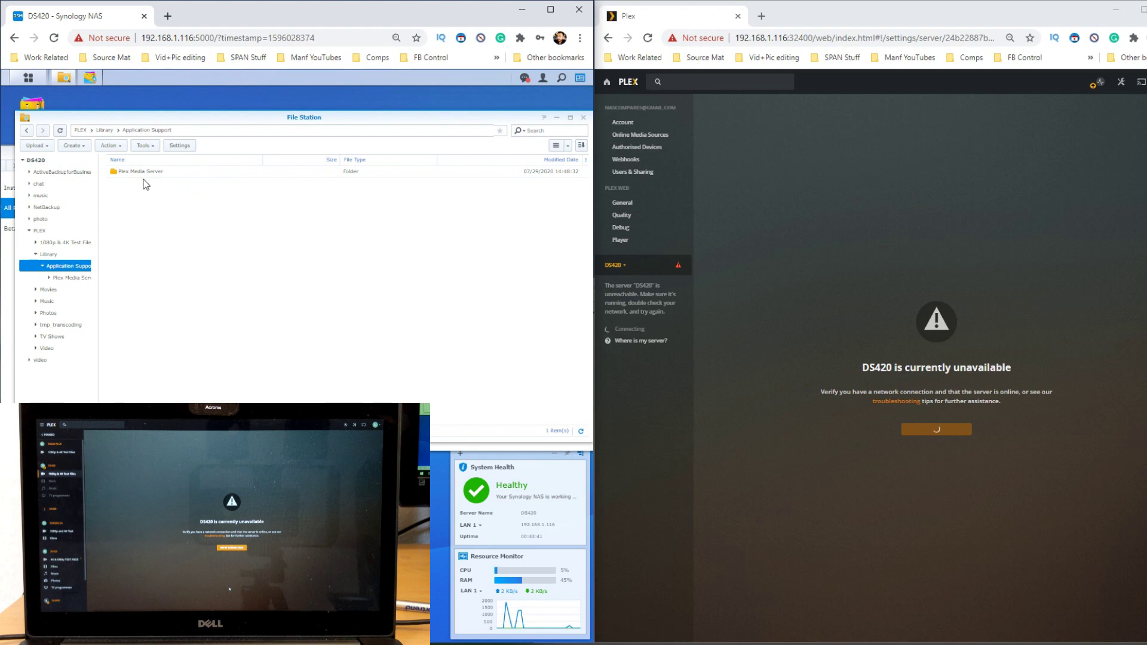
double_click(146, 174)
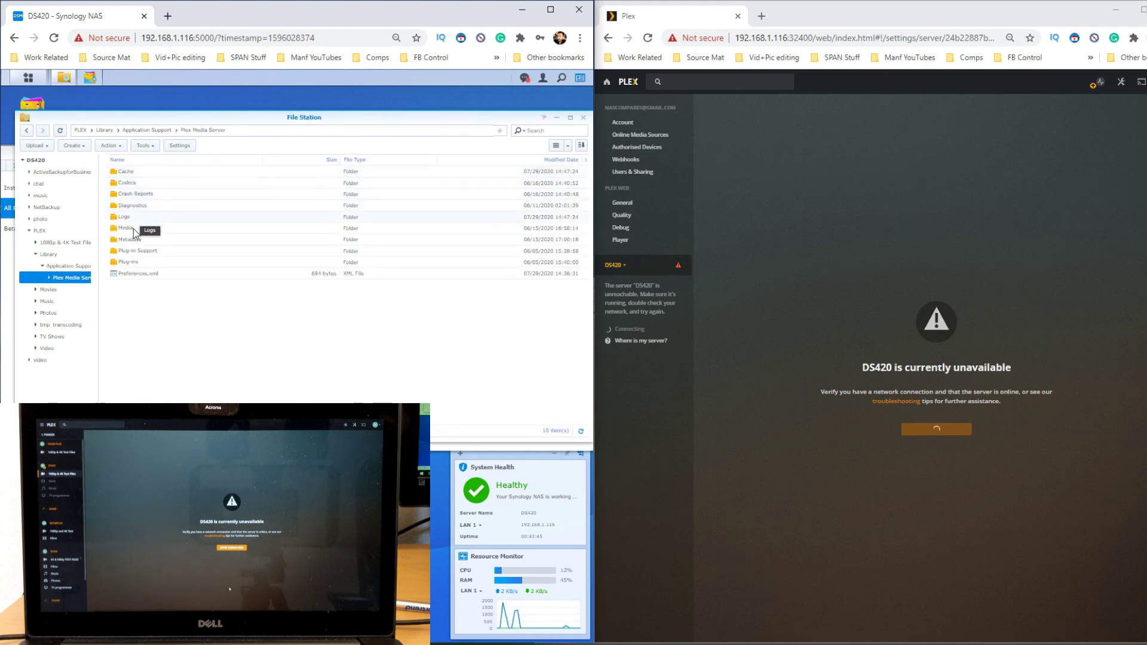
click(143, 275)
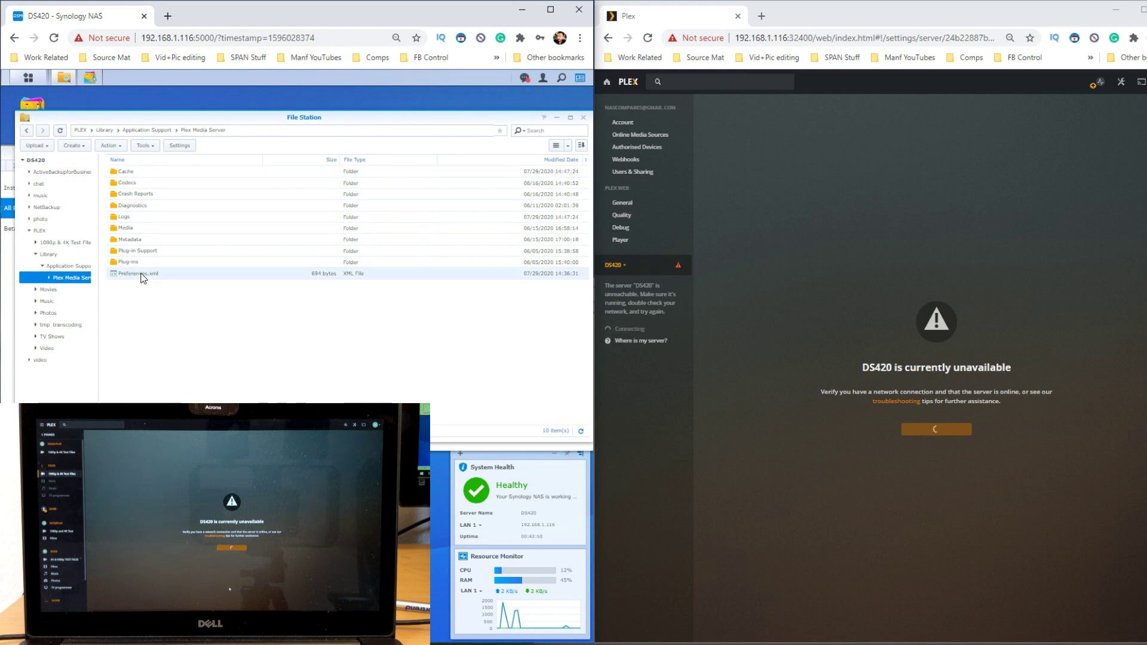
double_click(143, 275)
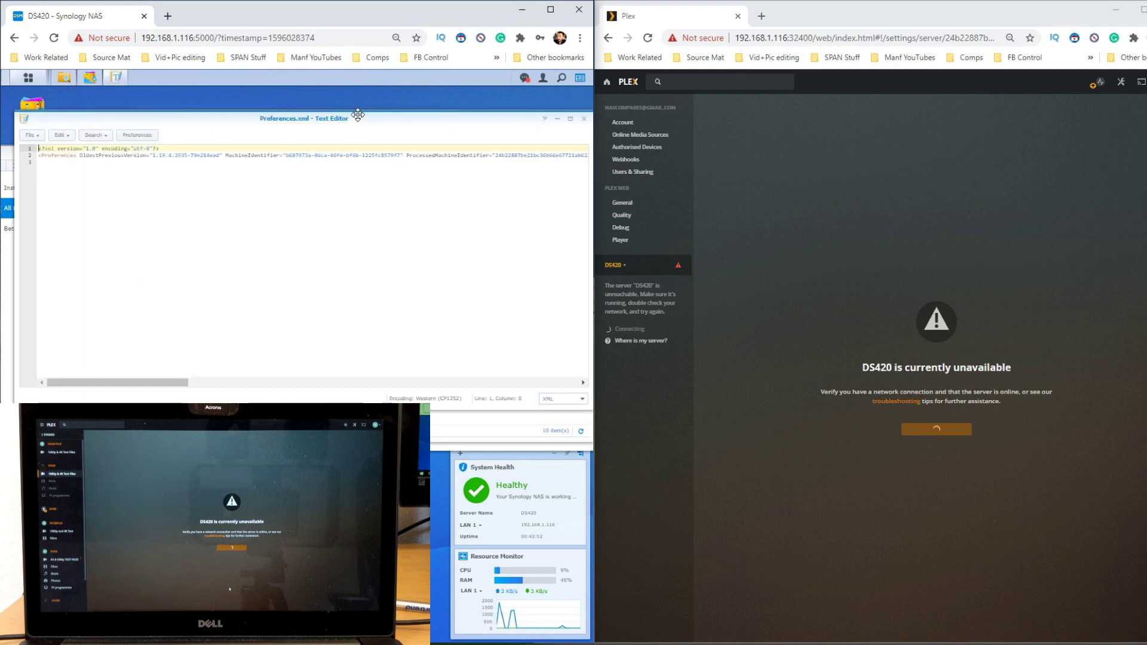
Scroll Preferences.xml to the end of line 2 at PubSubServerPing="109" and zoom in
drag(358, 115, 347, 116)
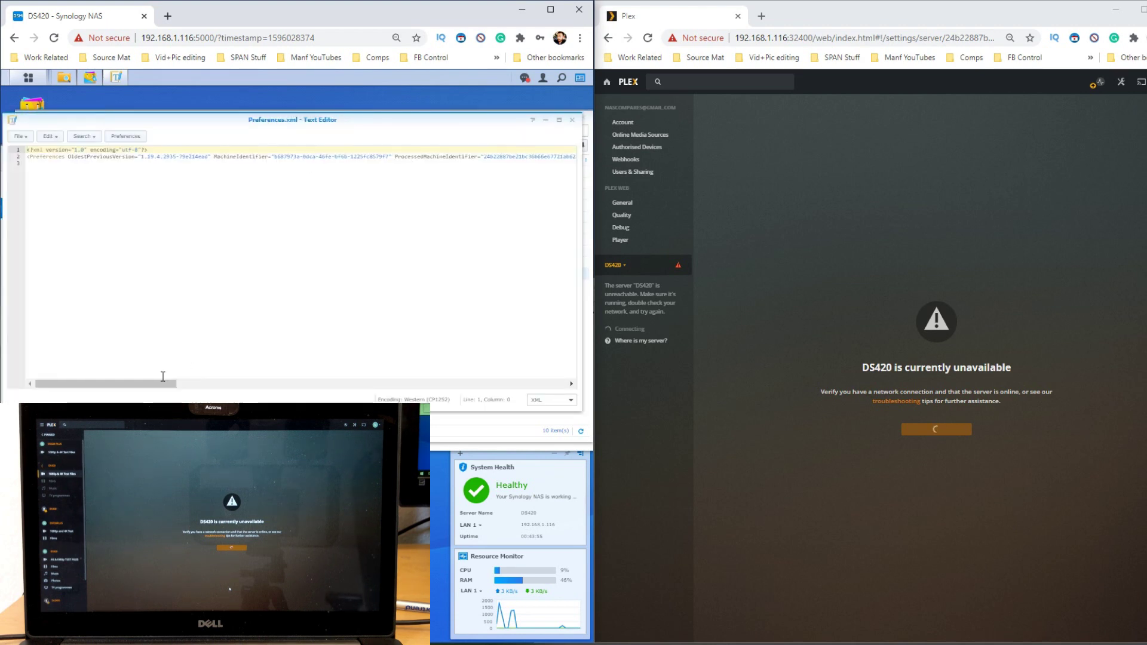
drag(103, 381, 512, 382)
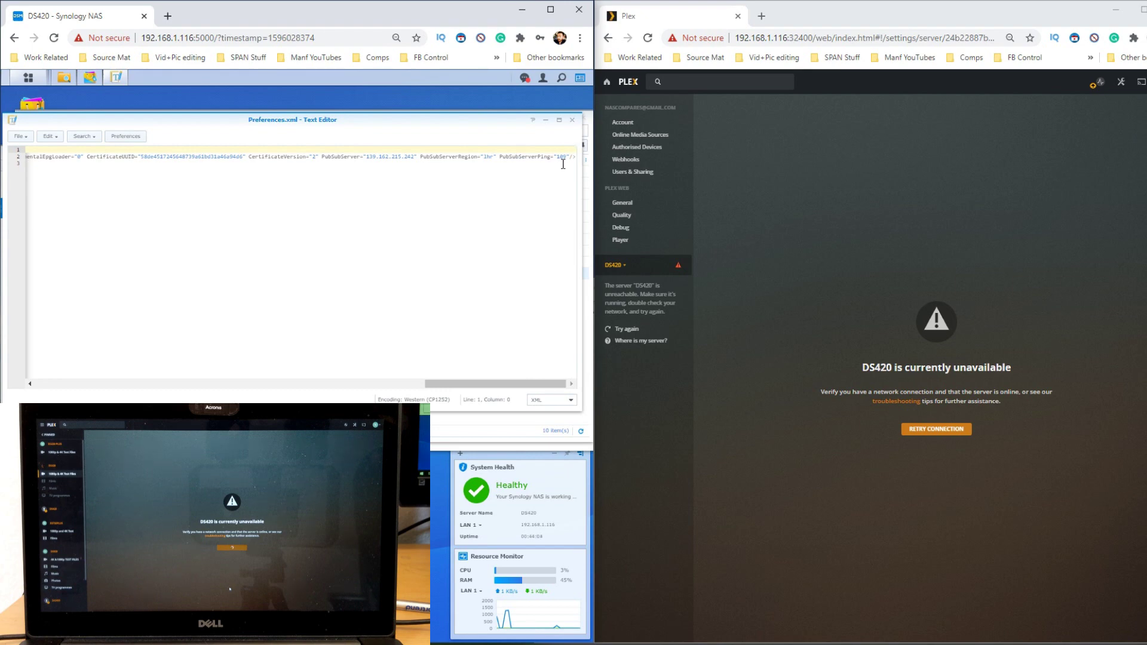
click(569, 158)
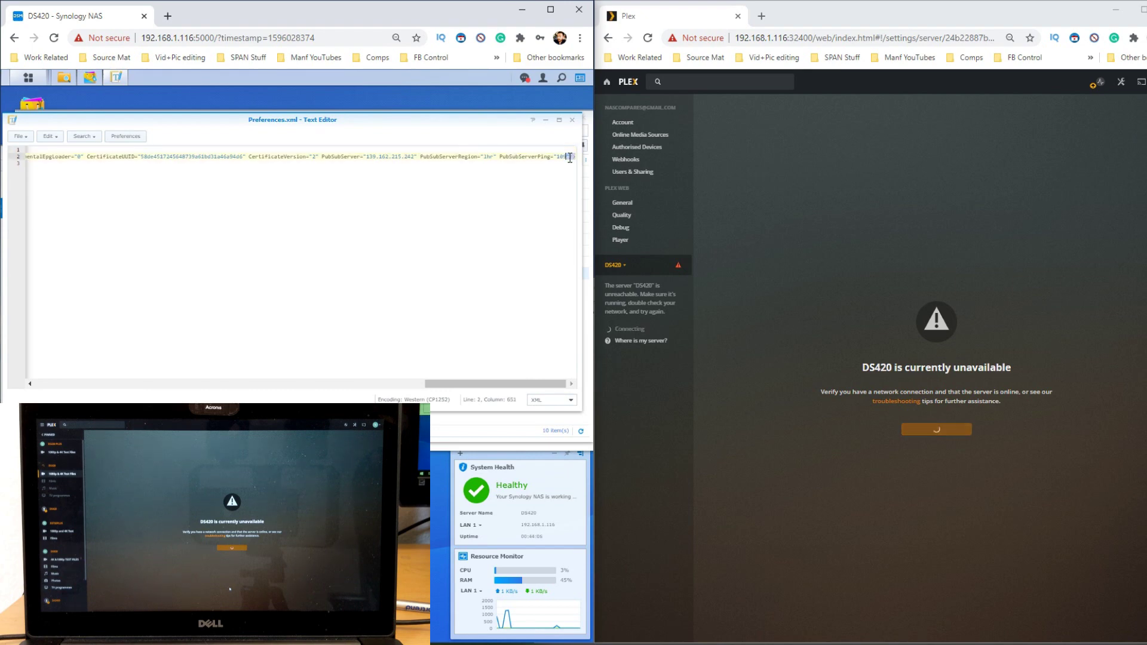
click(575, 158)
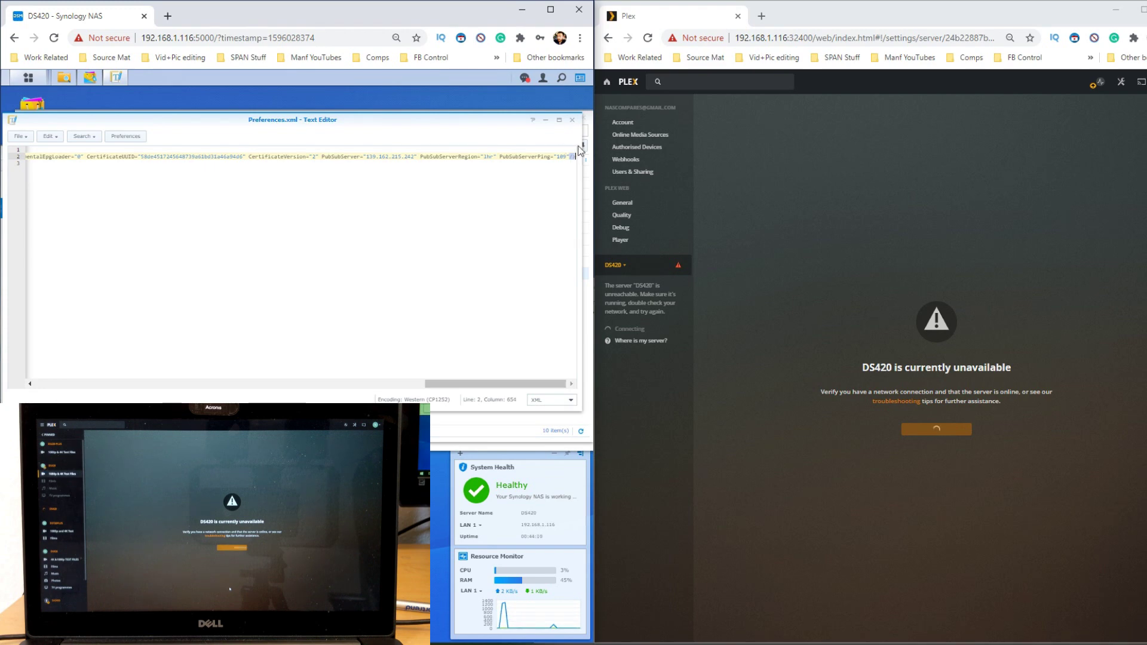
key(ctrl+plus)
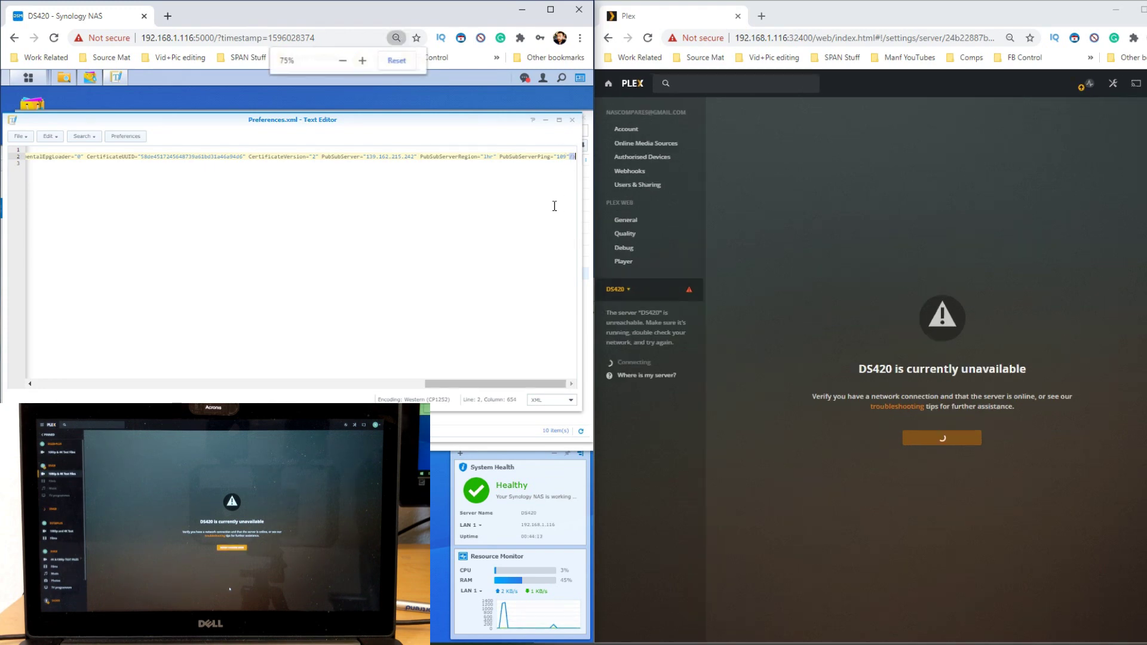
key(ctrl+plus)
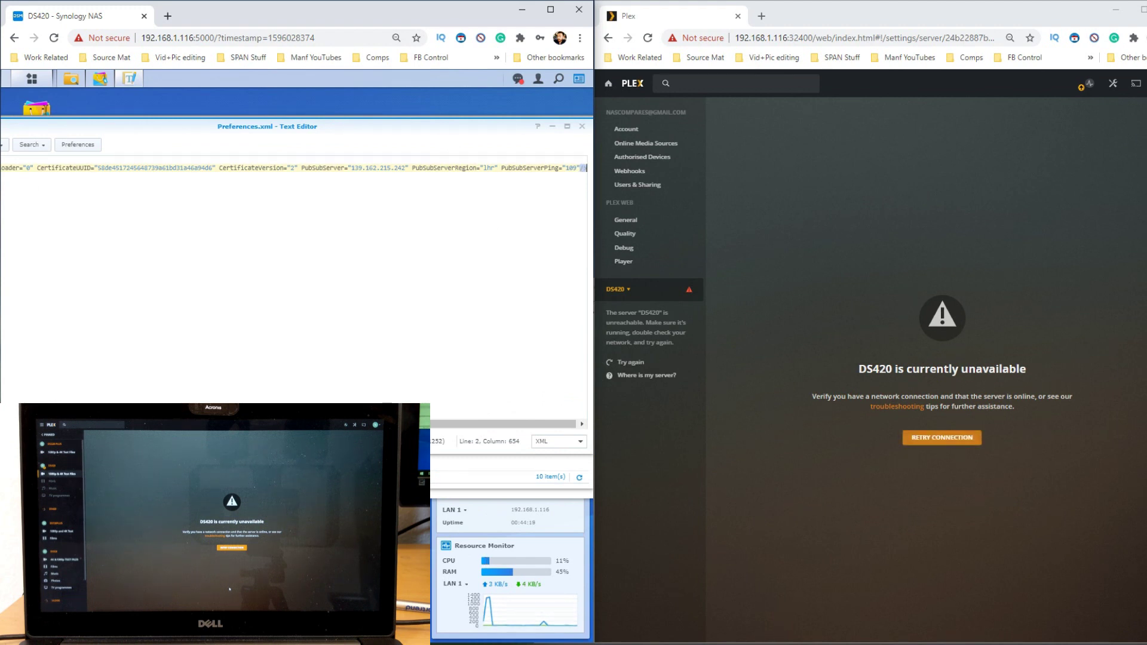
Copy the VaapiDriver="i965" /> line from Notepad and return to the Synology Text Editor
key(alt+Tab)
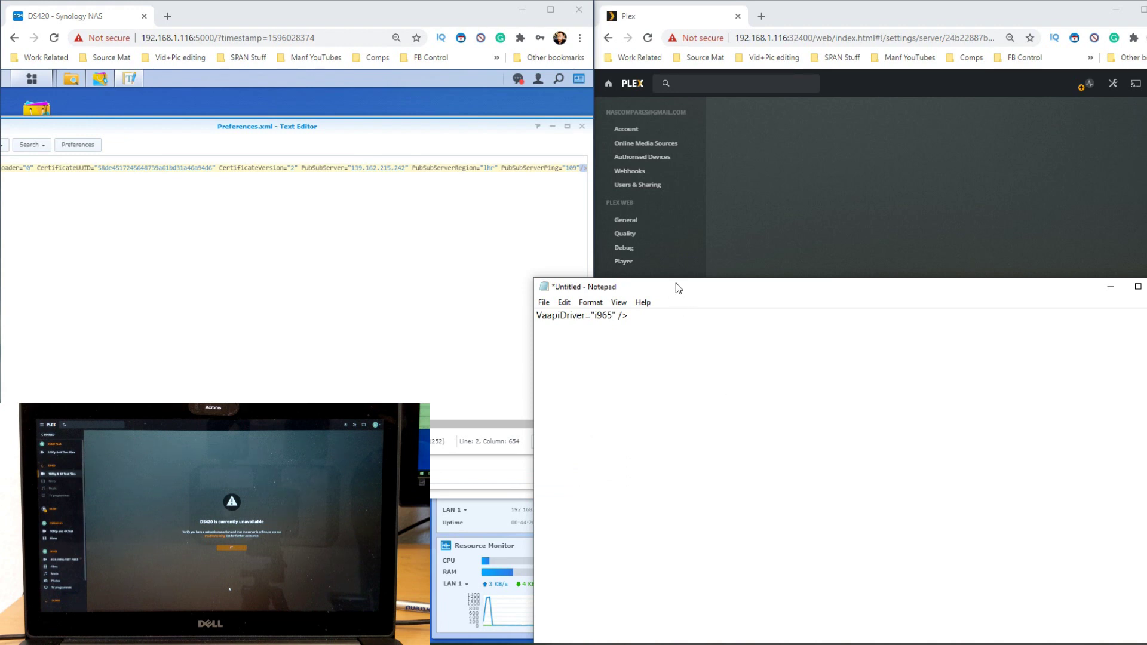
drag(675, 287, 539, 276)
click(408, 300)
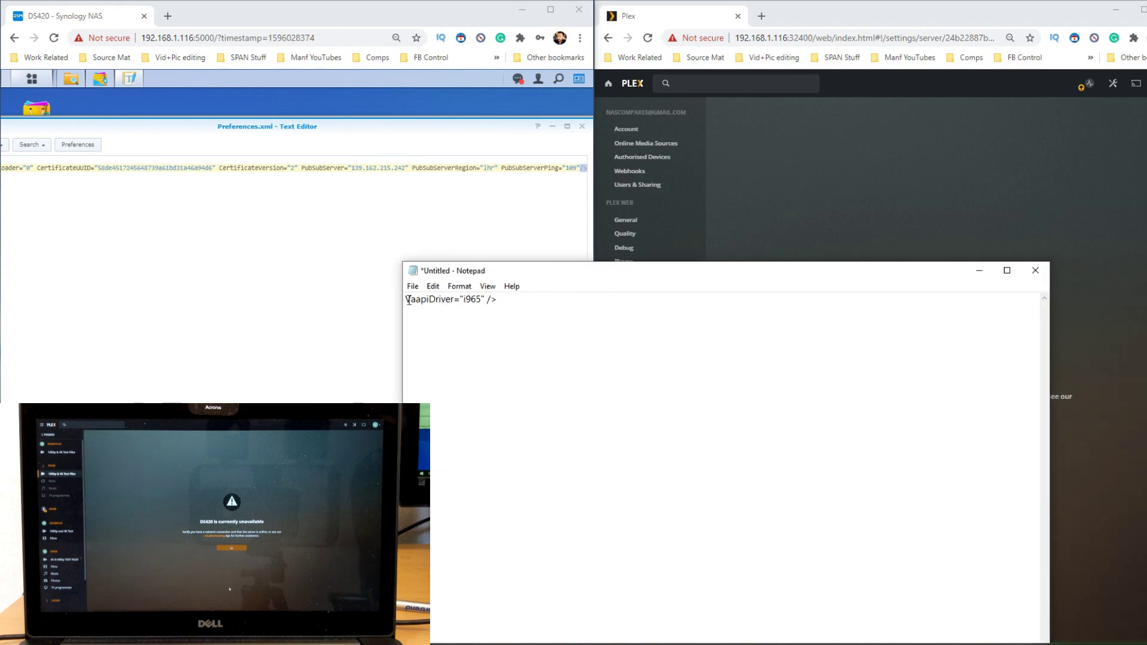
right_click(461, 299)
click(441, 309)
drag(496, 300, 405, 301)
right_click(406, 299)
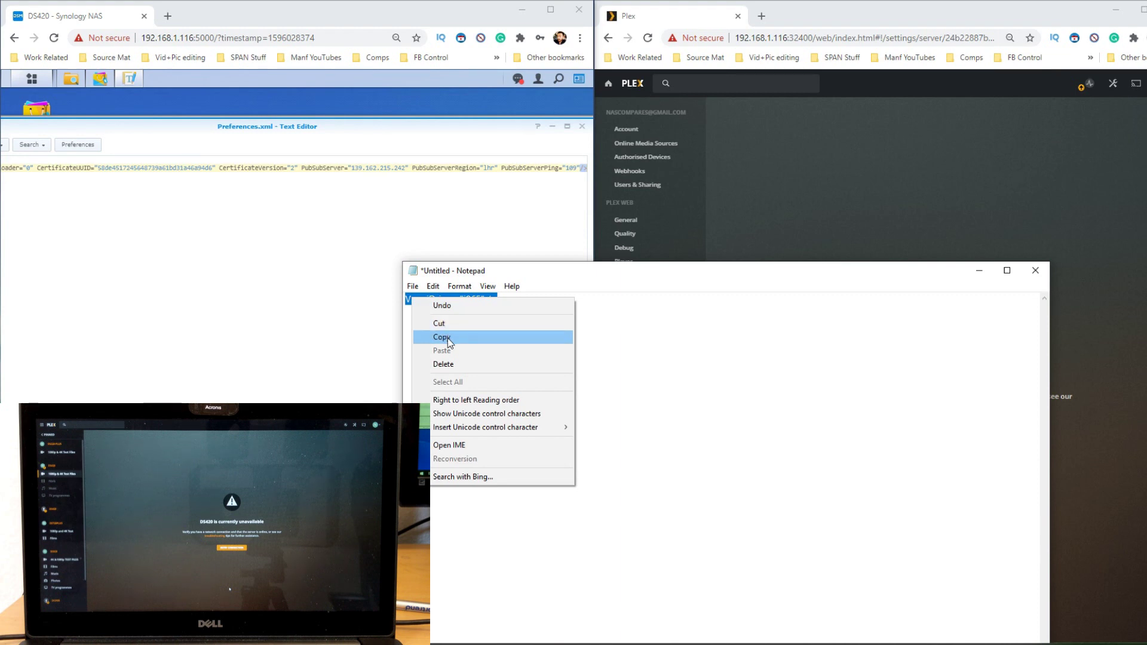
click(448, 336)
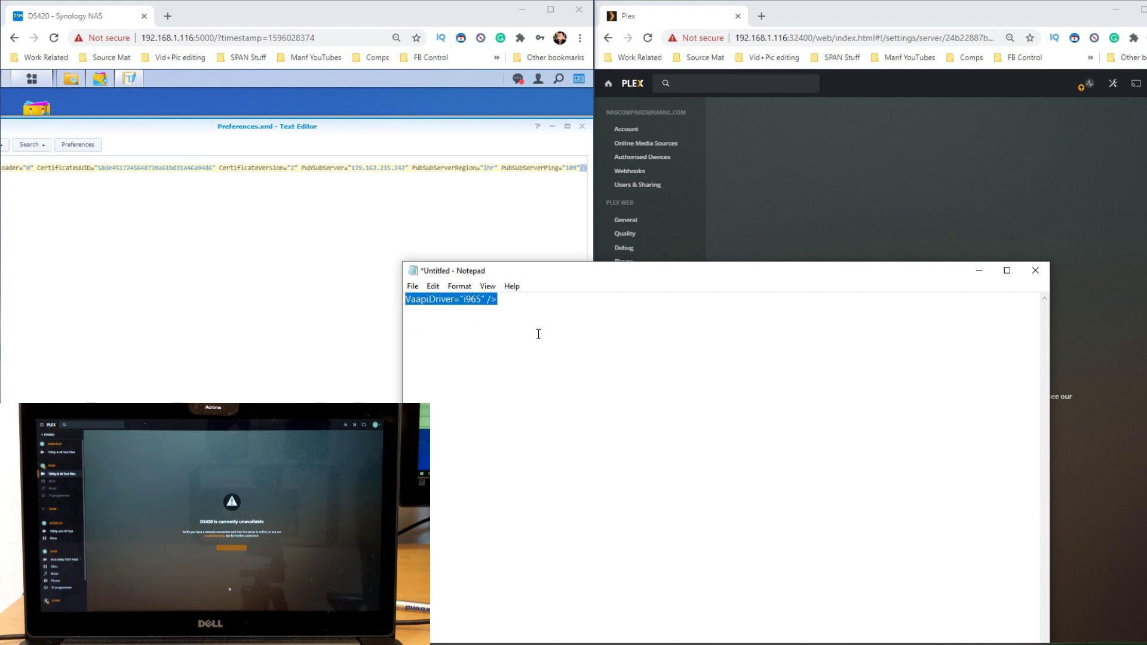
right_click(487, 296)
click(515, 334)
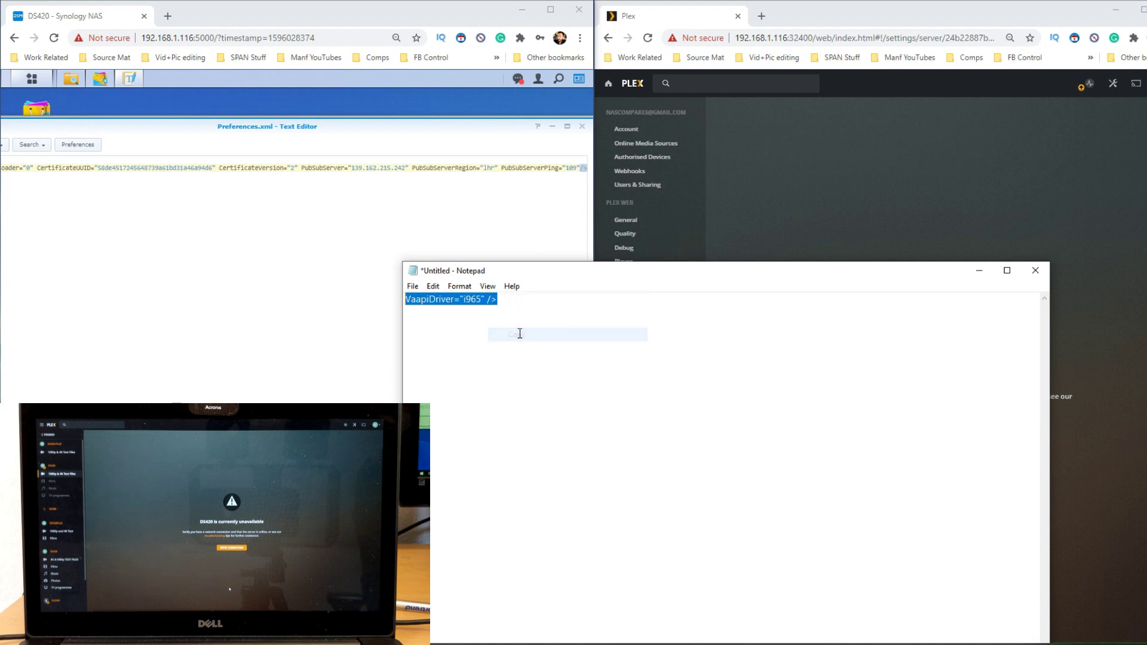
click(511, 127)
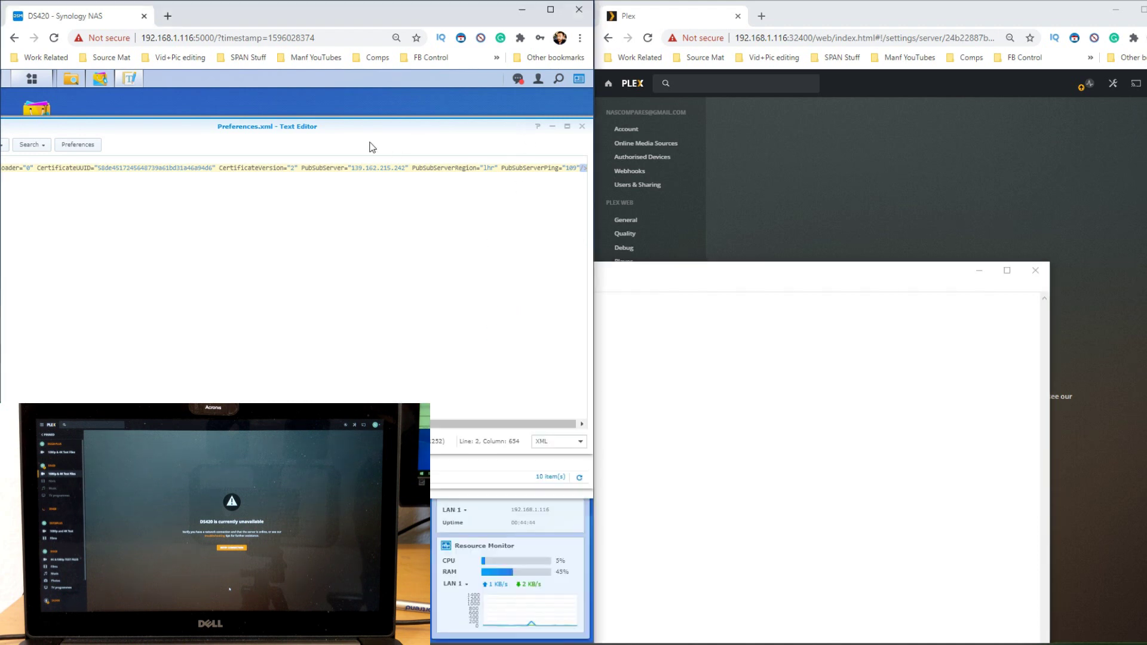
Paste VaapiDriver="i965" after PubSubServerPing="109" in Preferences.xml, with a space before it
click(583, 170)
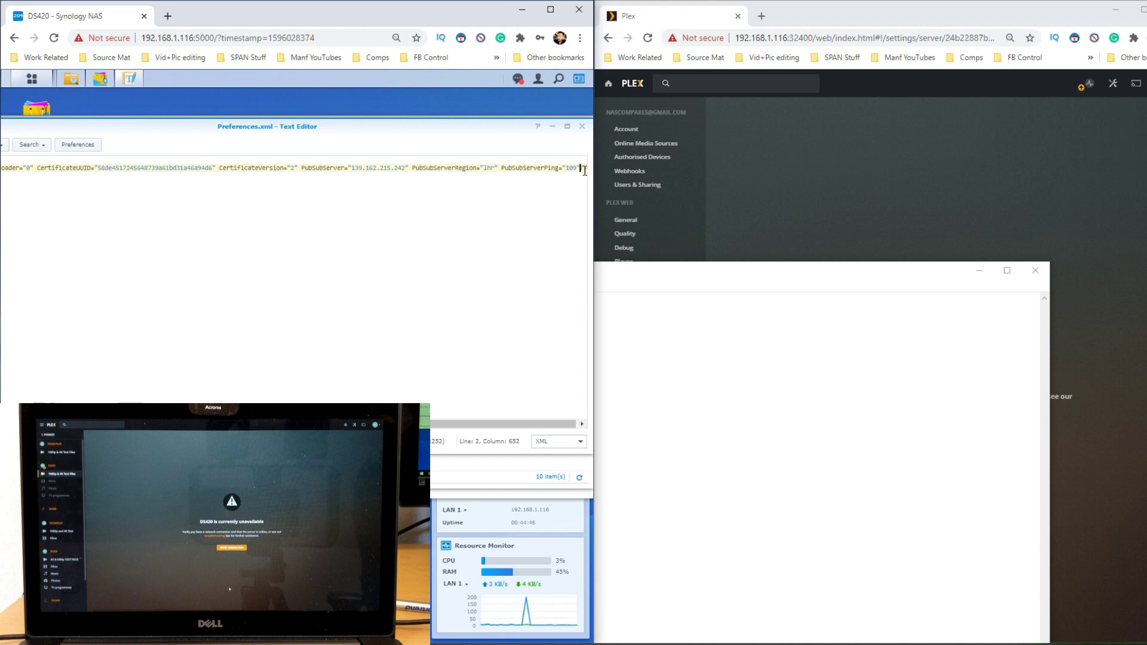
drag(583, 169, 586, 170)
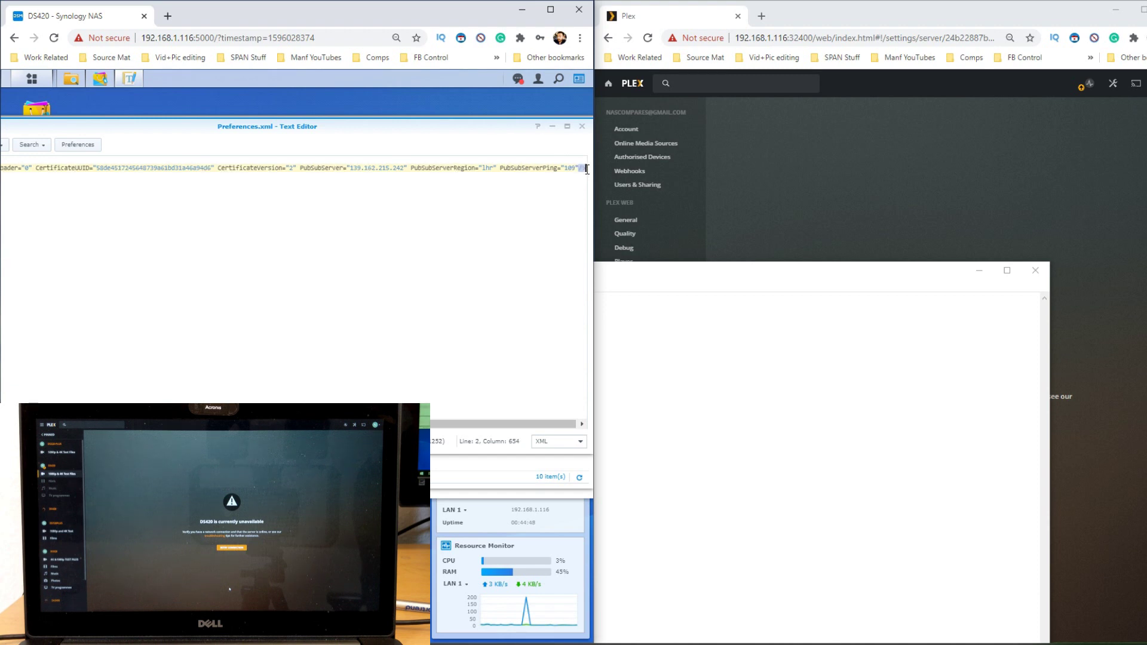
key(ctrl+v)
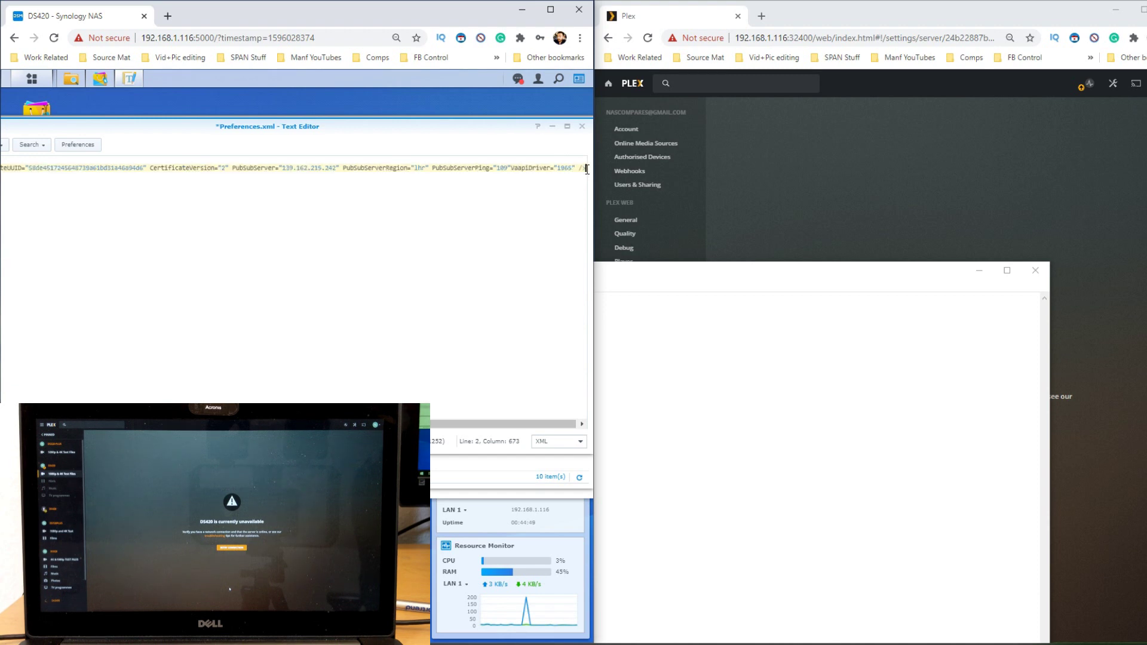
click(524, 415)
scroll(520, 358, right, 5)
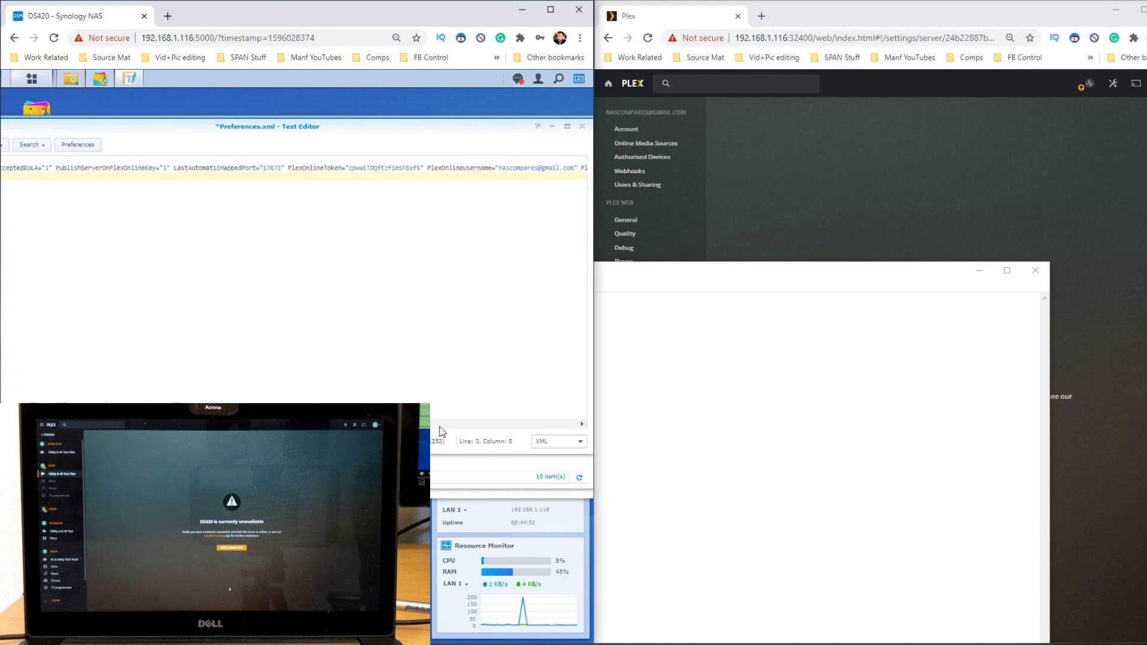
drag(439, 425, 602, 427)
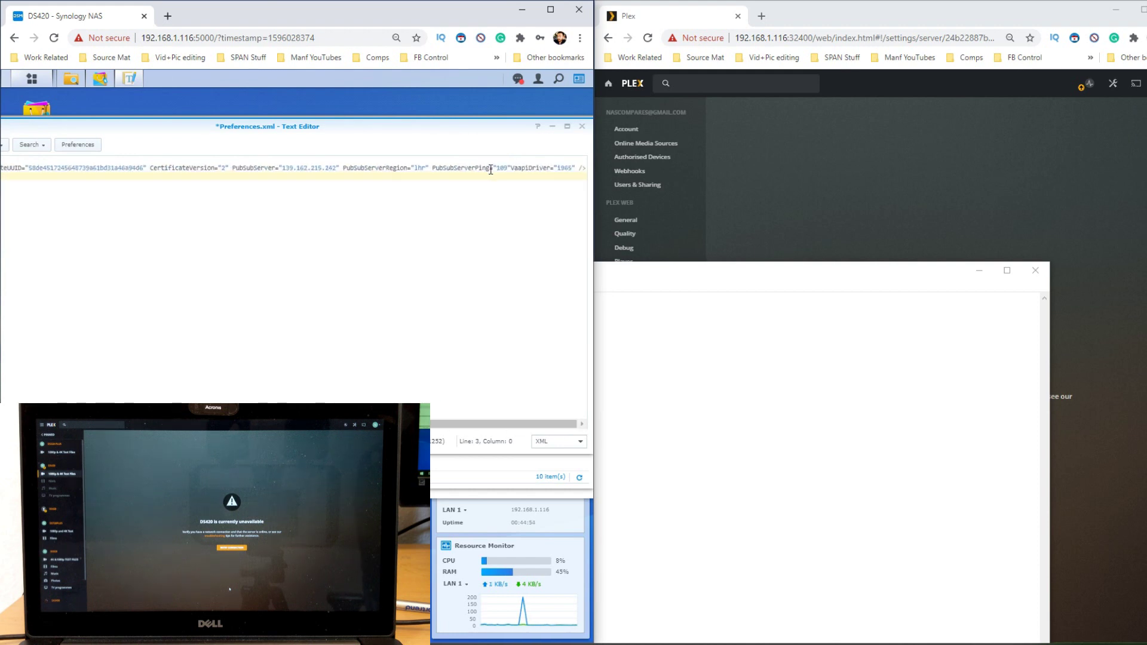
click(511, 167)
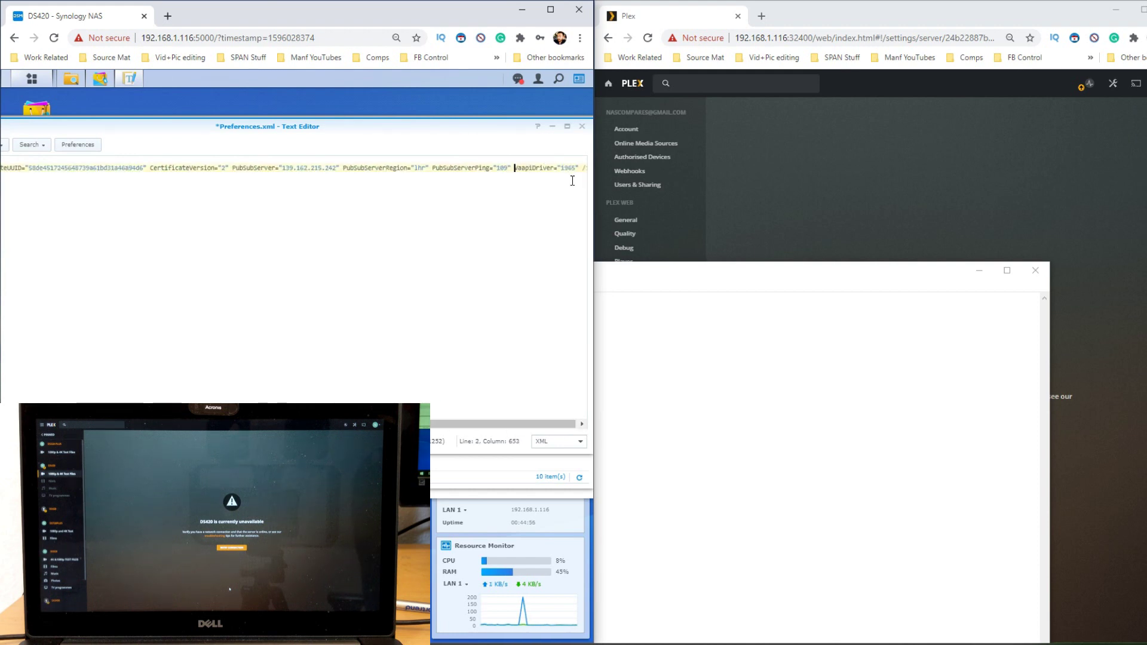
click(576, 169)
drag(474, 423, 487, 424)
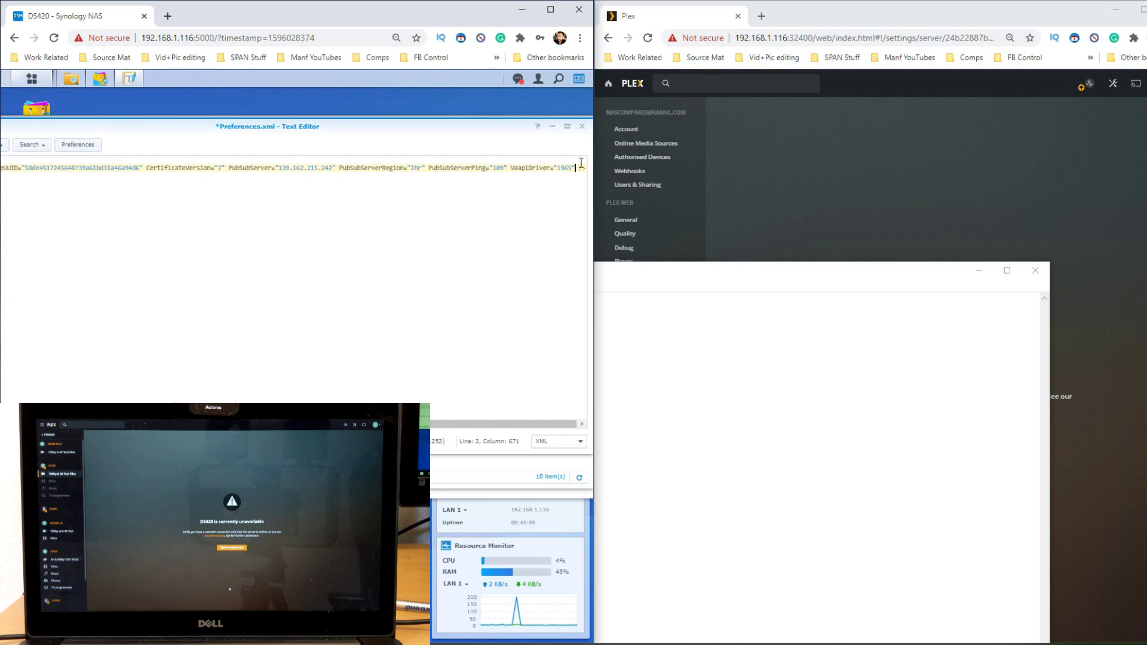
key(Right)
click(511, 170)
Save Preferences.xml with the new VaapiDriver="i965" attribute
double_click(172, 126)
click(118, 154)
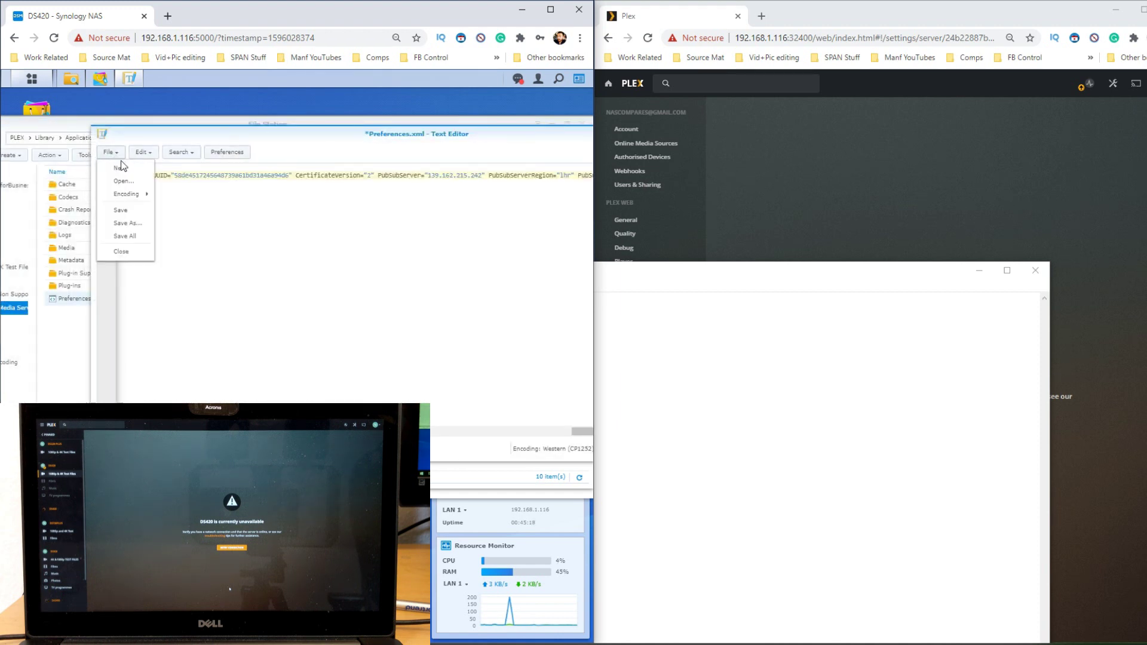
click(121, 213)
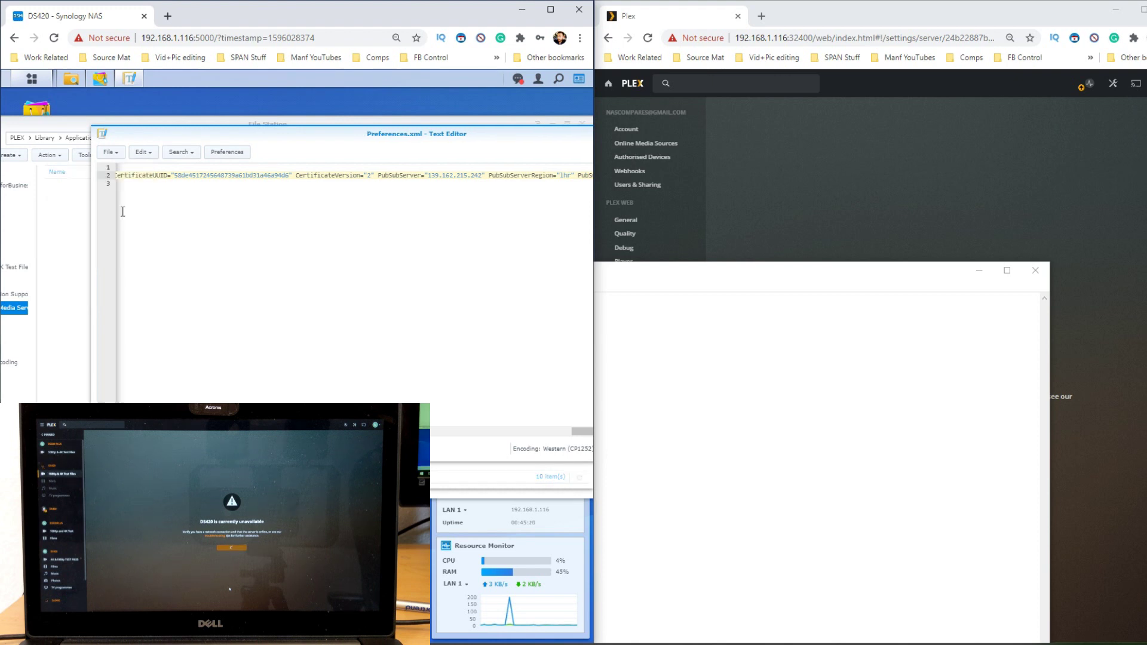
drag(482, 143, 233, 180)
drag(411, 214, 489, 215)
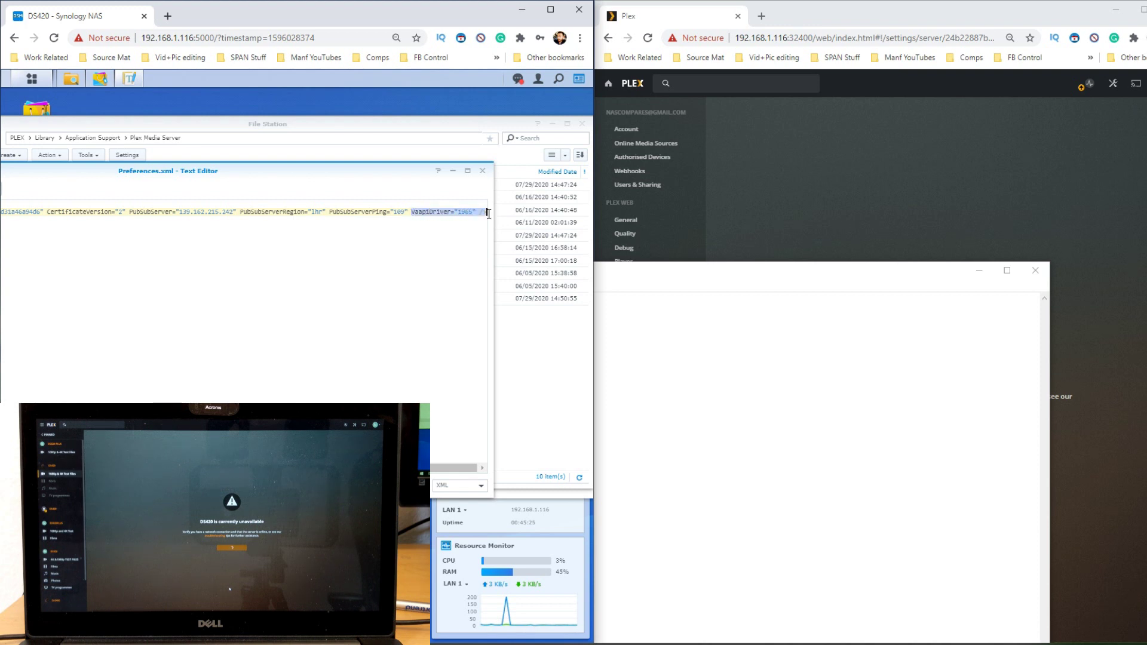
Close Text Editor and File Station, then run Plex Media Server from Package Center
click(482, 171)
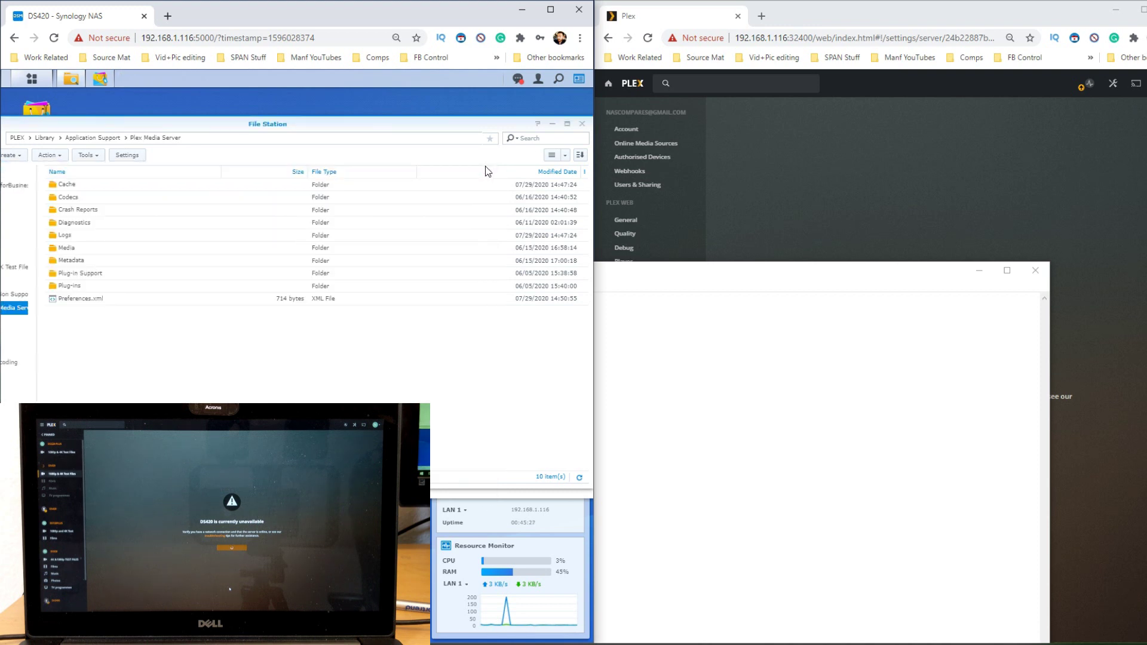
click(581, 124)
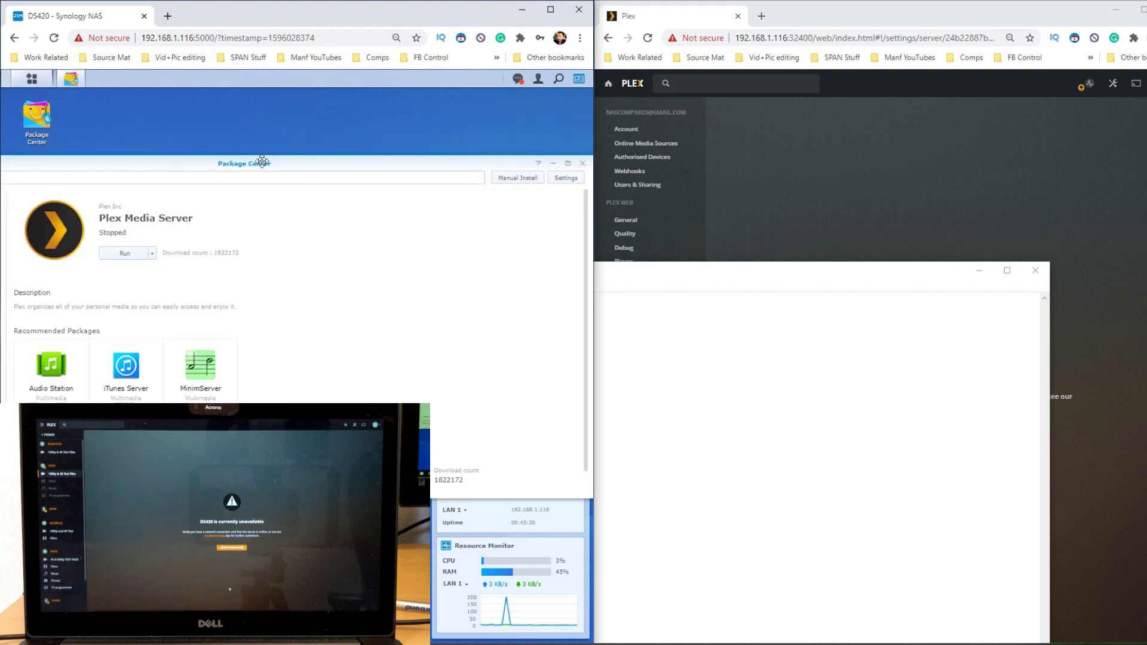
drag(256, 159, 336, 135)
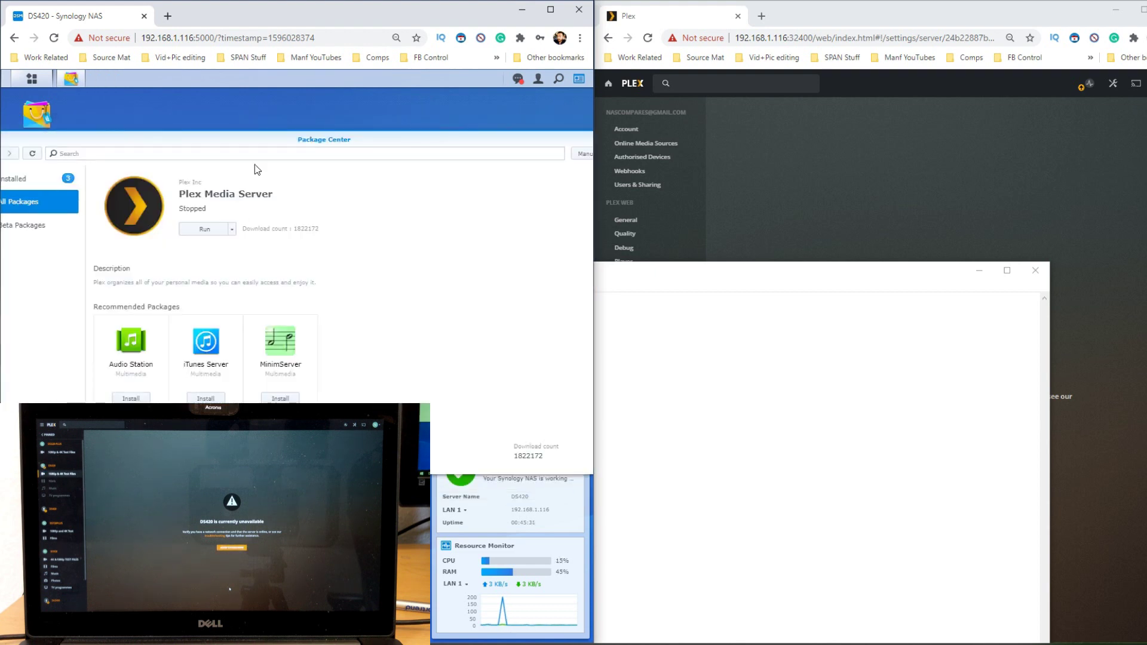
click(207, 229)
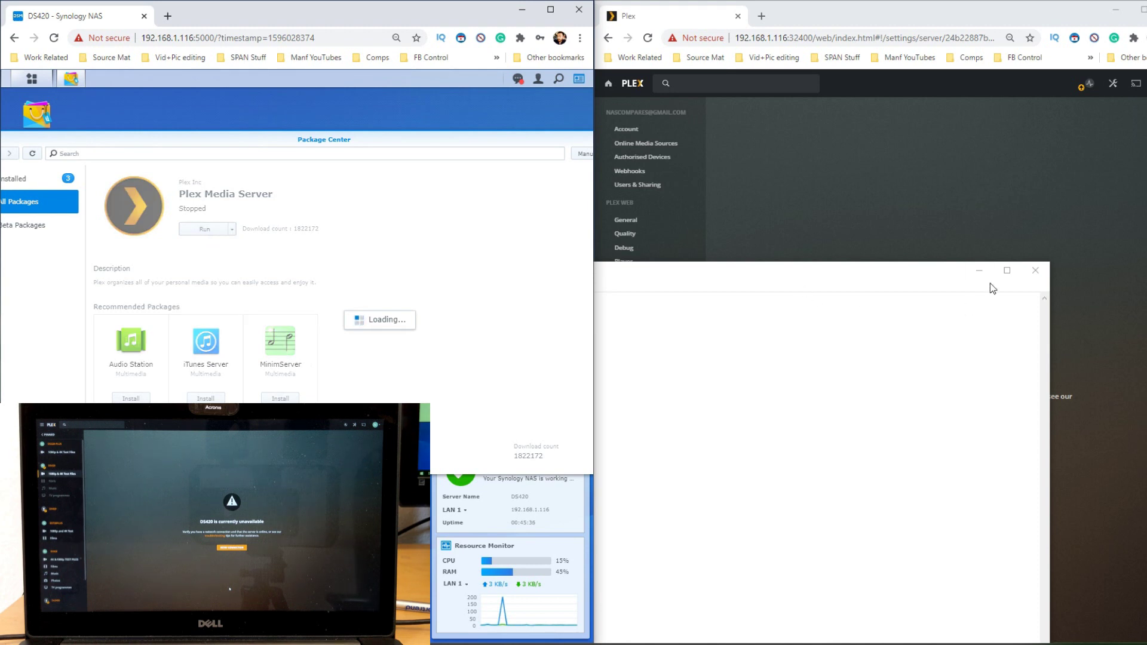
click(979, 271)
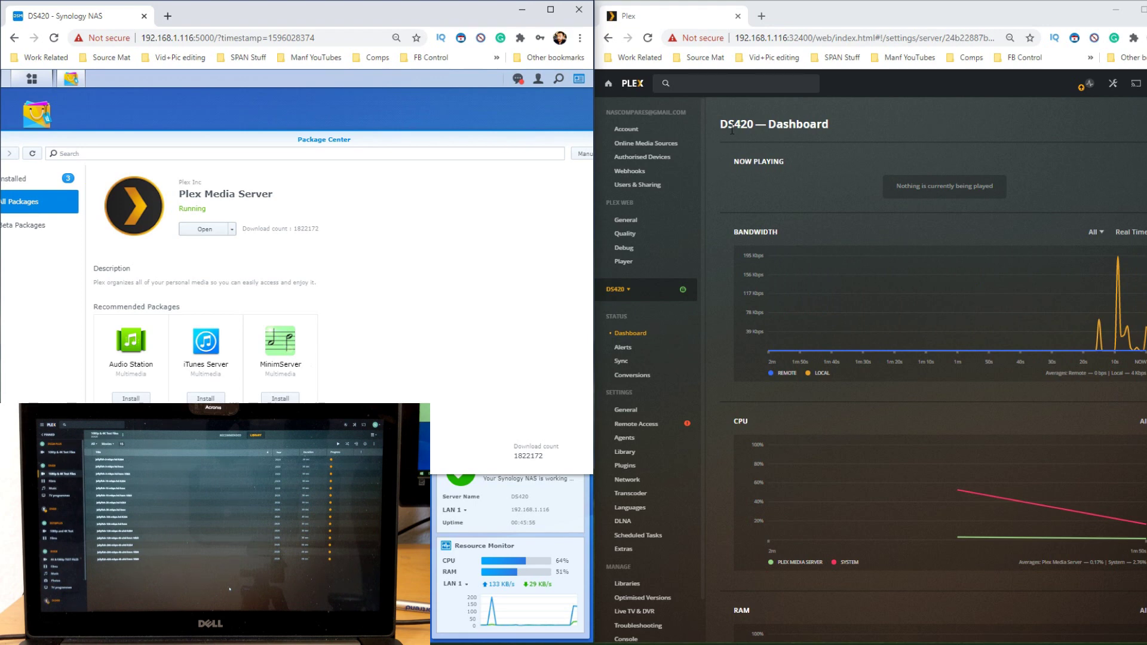
Scroll the DS420 Dashboard down to the CPU graph once the server is back
mouse_move(959, 507)
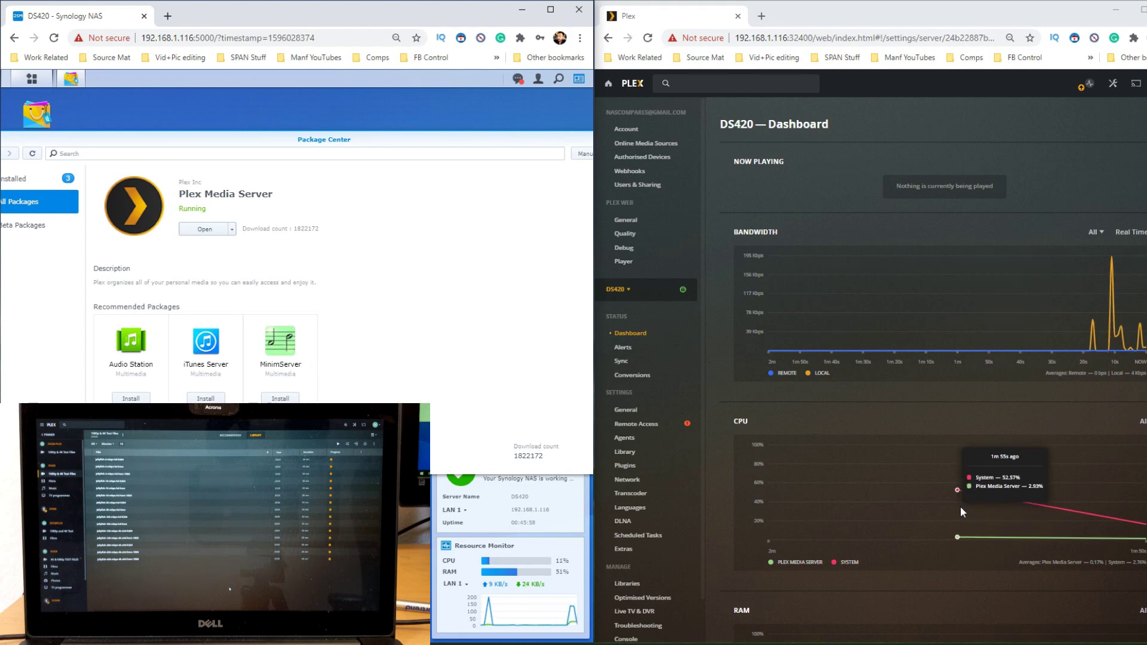
scroll(959, 507, down, 2)
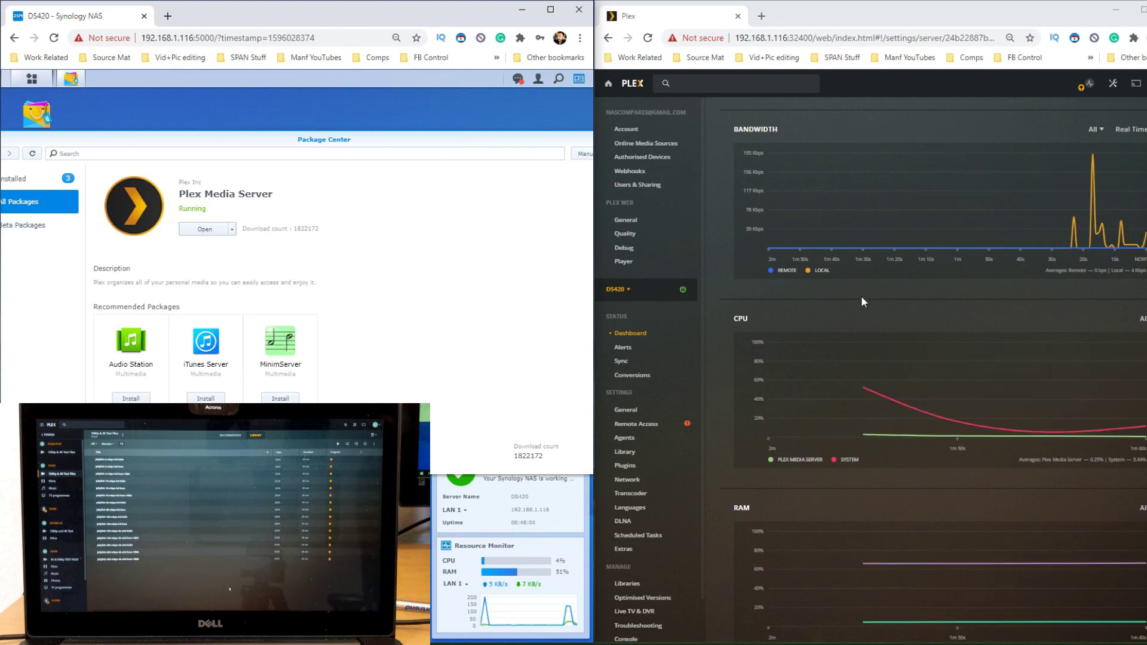
mouse_move(937, 369)
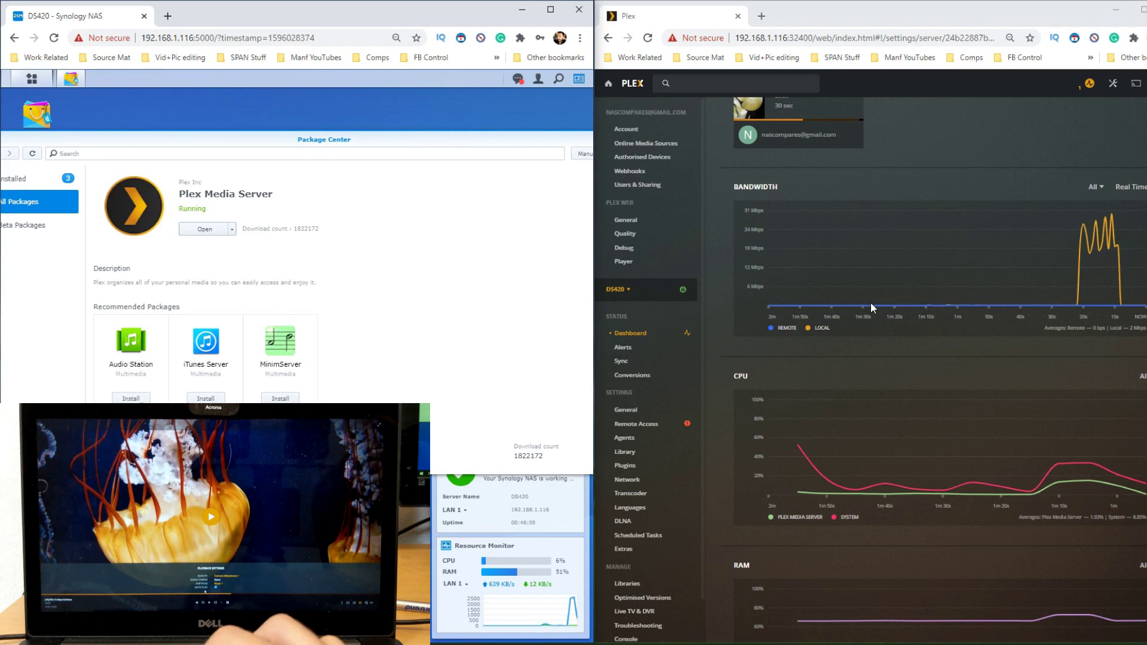
Read System and Plex Media Server CPU usage, near 1%, on the second test stream
scroll(869, 302, down, 1)
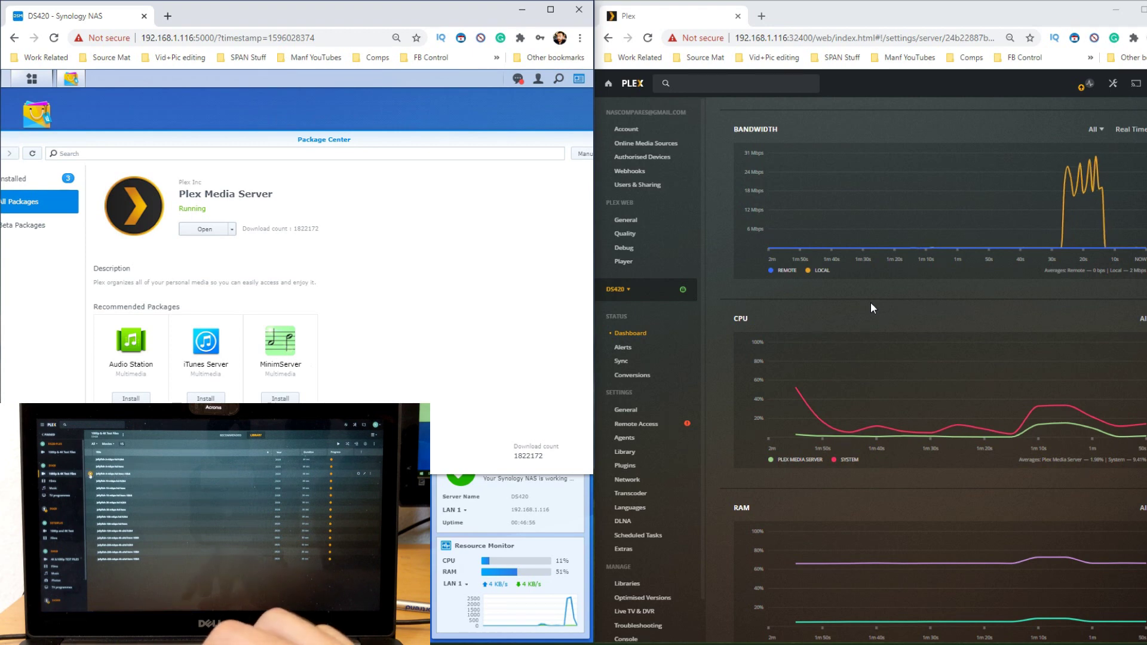
scroll(870, 302, up, 1)
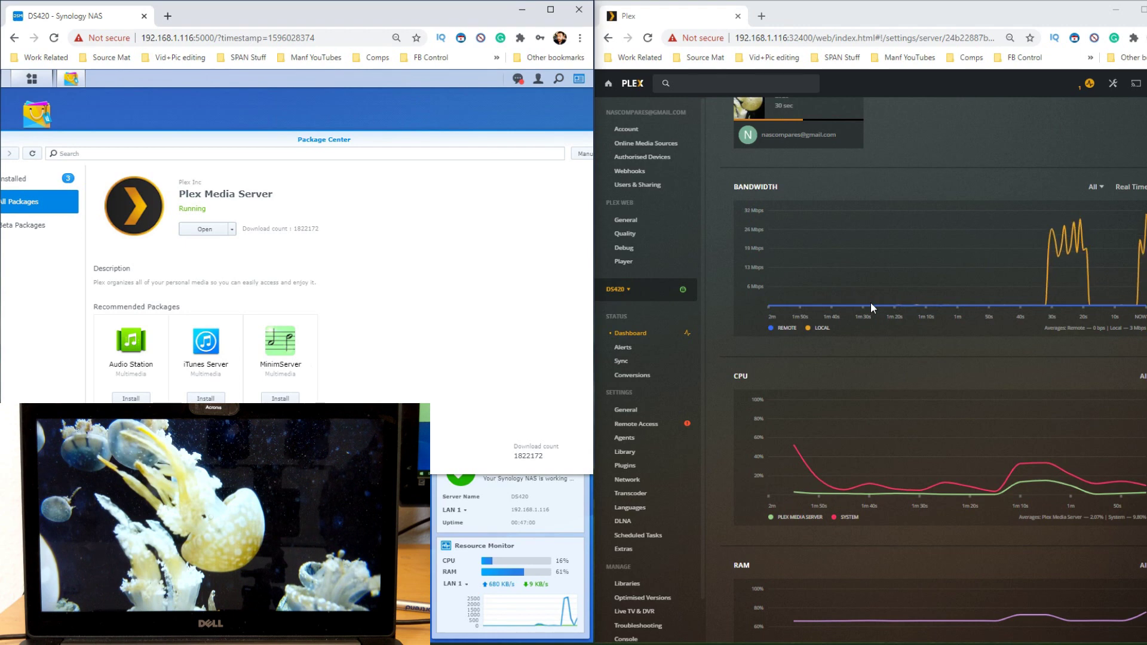
scroll(924, 332, down, 1)
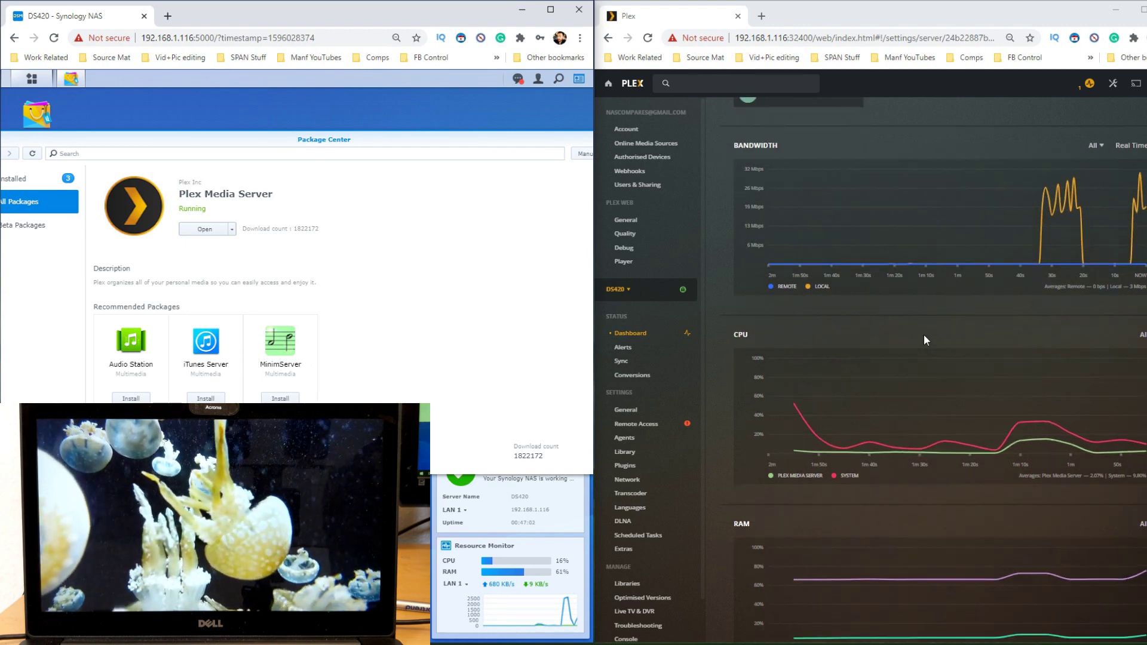
mouse_move(907, 388)
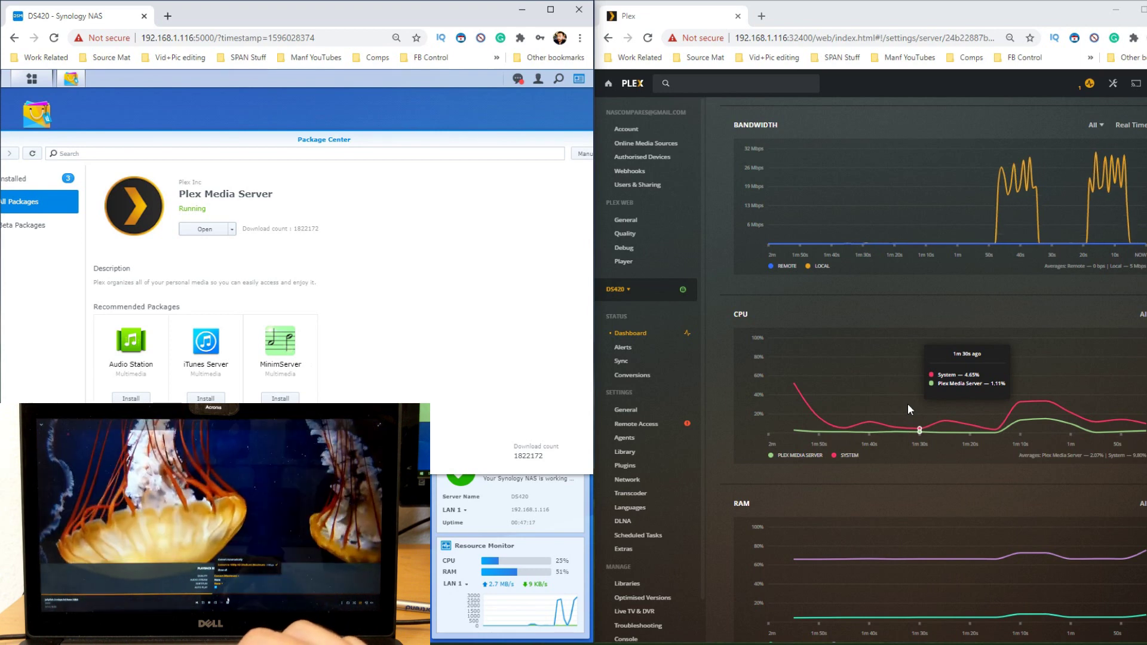
Watch the Bandwidth, CPU and RAM graphs as the higher-bitrate stream reaches 114 Mbps
scroll(908, 403, down, 1)
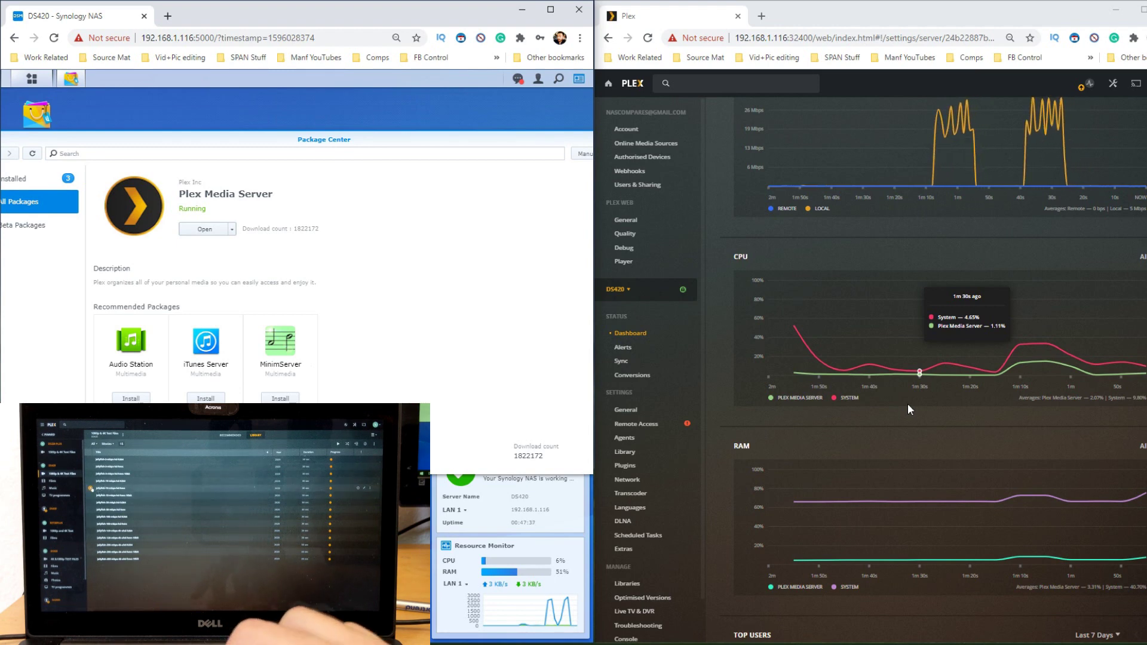
scroll(909, 409, up, 1)
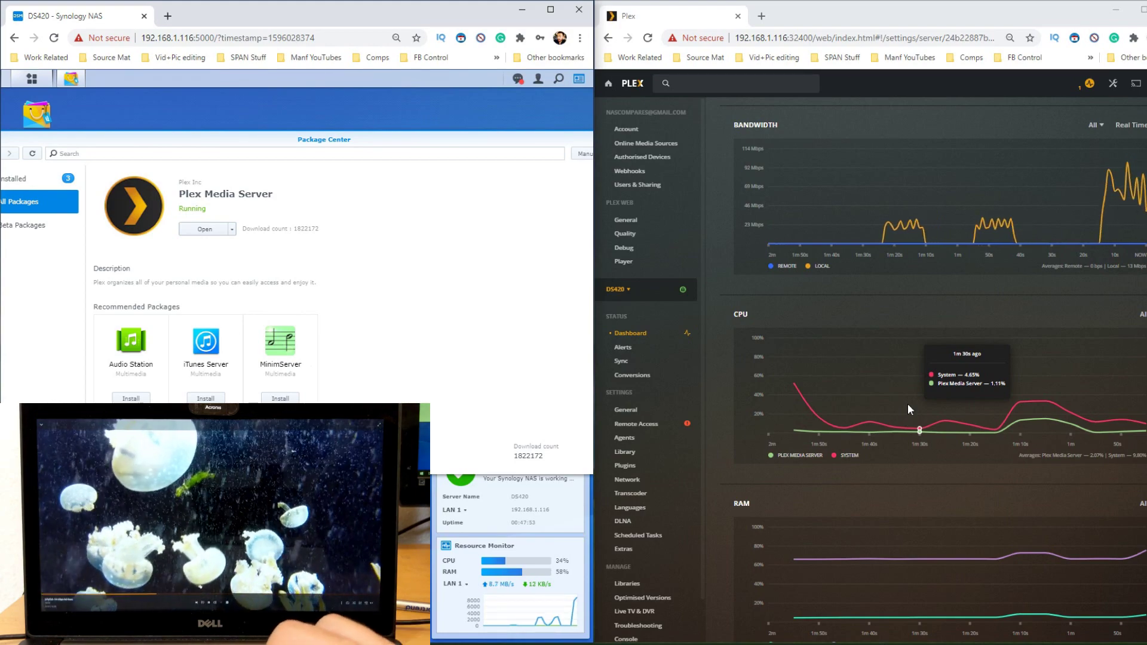
scroll(909, 409, down, 1)
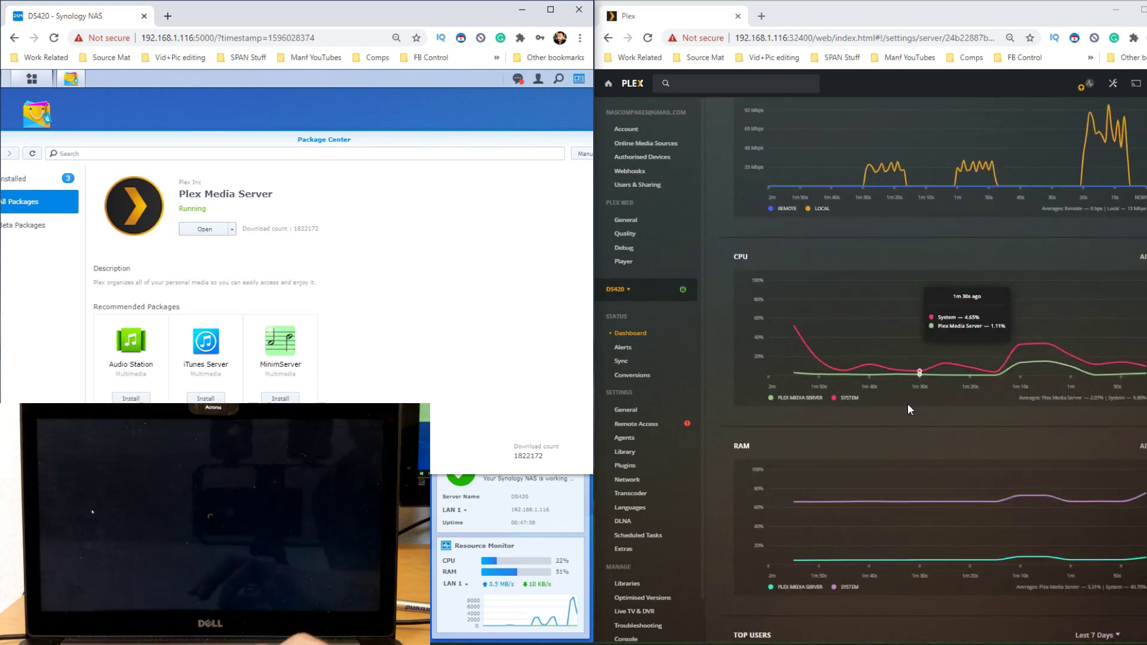
Follow the Bandwidth and CPU graphs as another file's playback peaks above 229 Mbps
scroll(909, 409, up, 1)
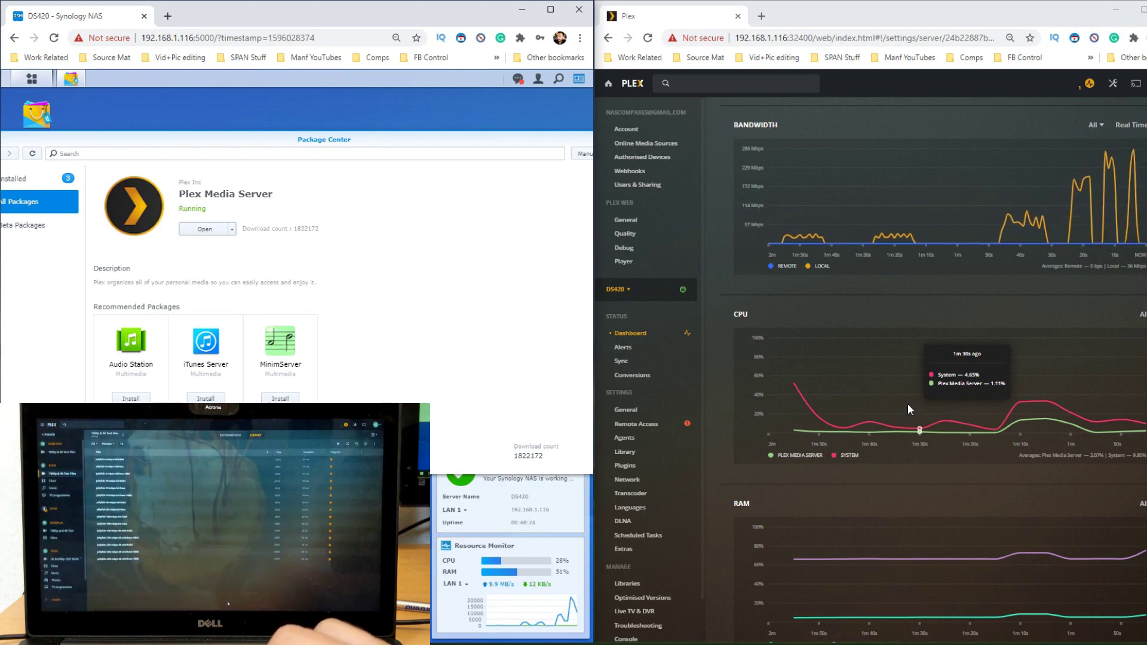
scroll(909, 409, down, 1)
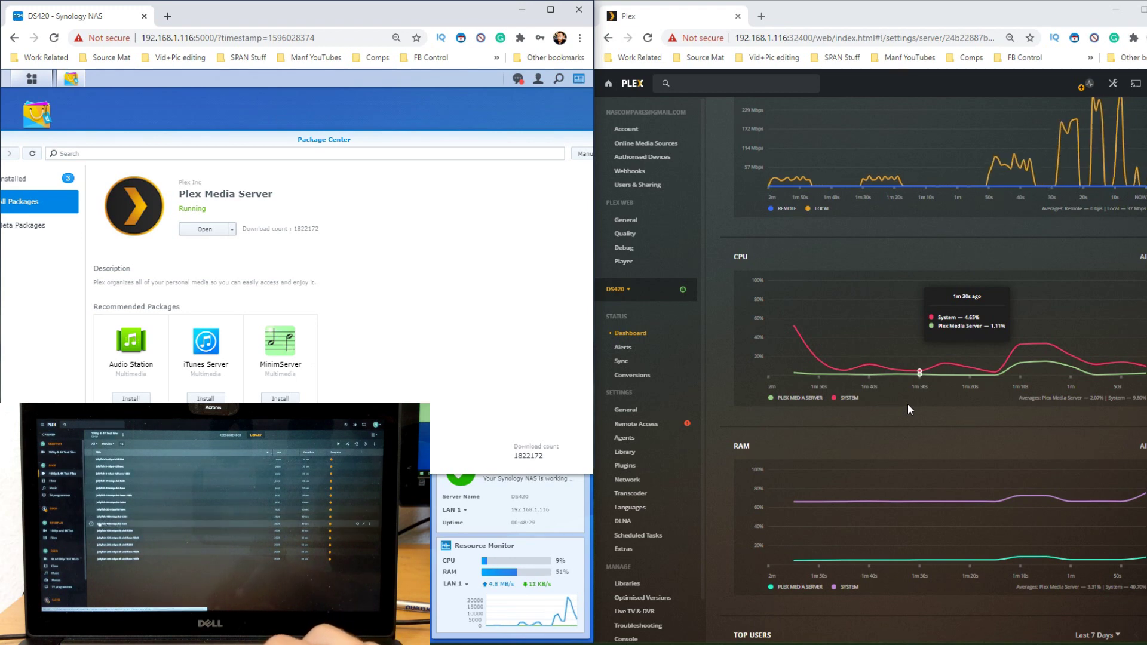
Monitor the graphs as repeated playbacks stretch bandwidth to 305 Mbps while CPU stays low
scroll(909, 409, up, 1)
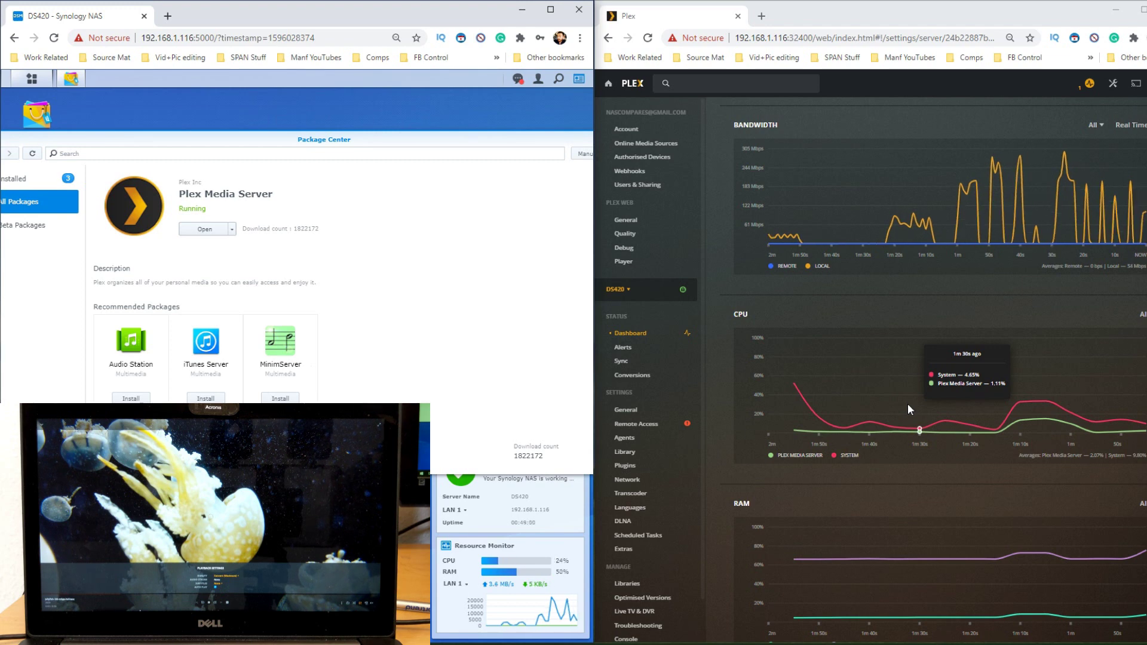
scroll(910, 409, down, 1)
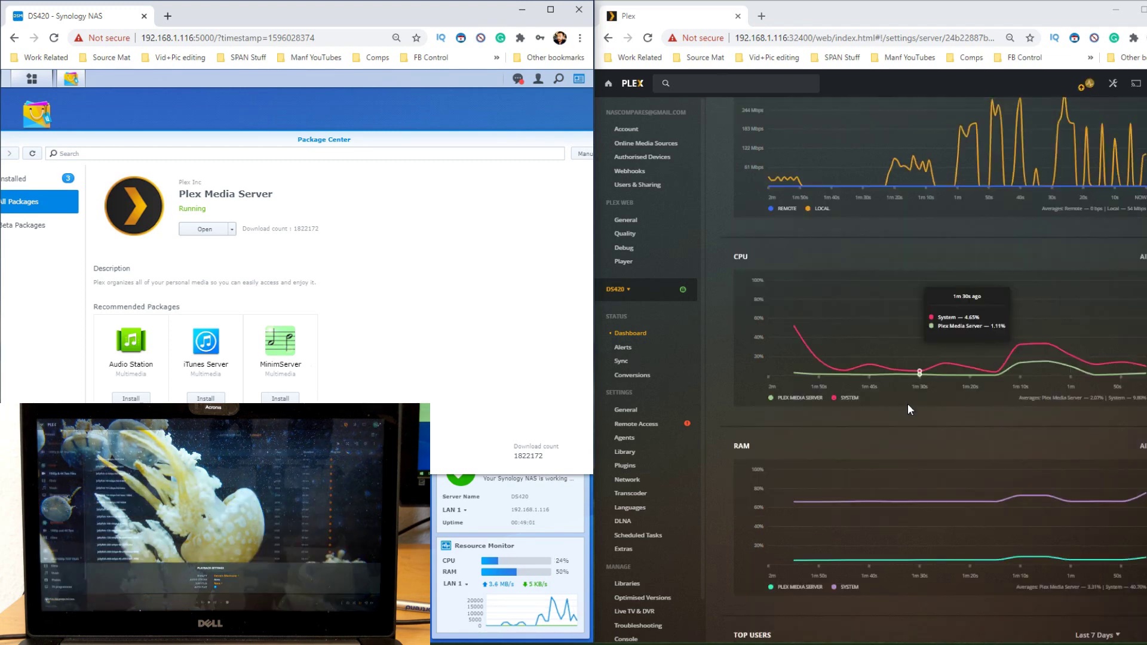